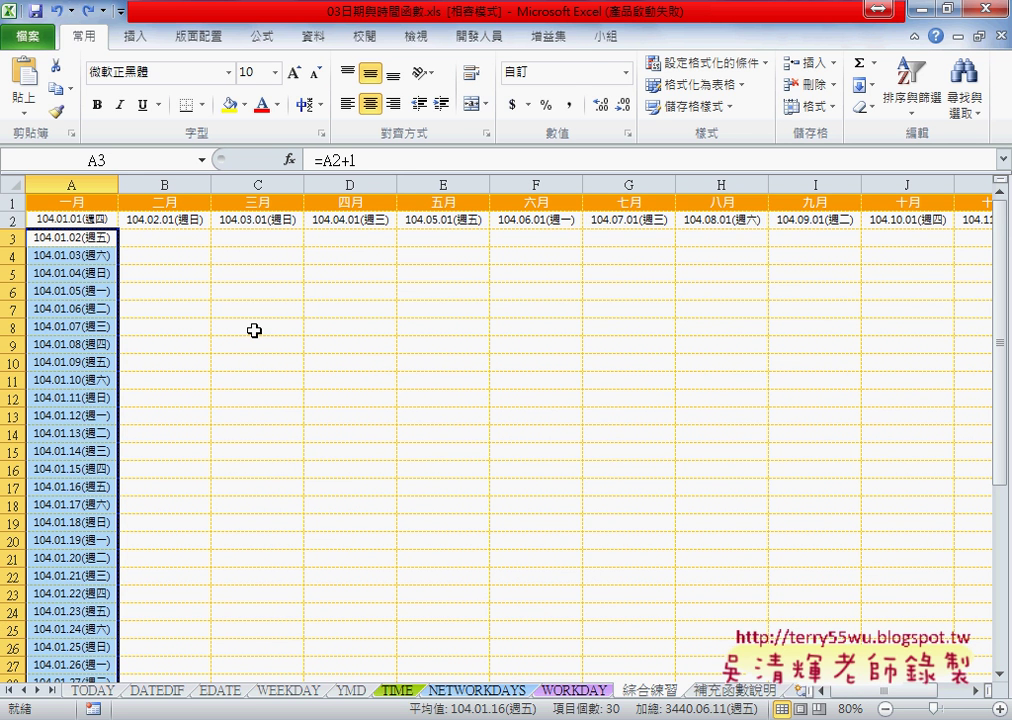
- Cut the A2+1 part out of cell A3's formula, leaving just the equals sign
left_click(97, 238)
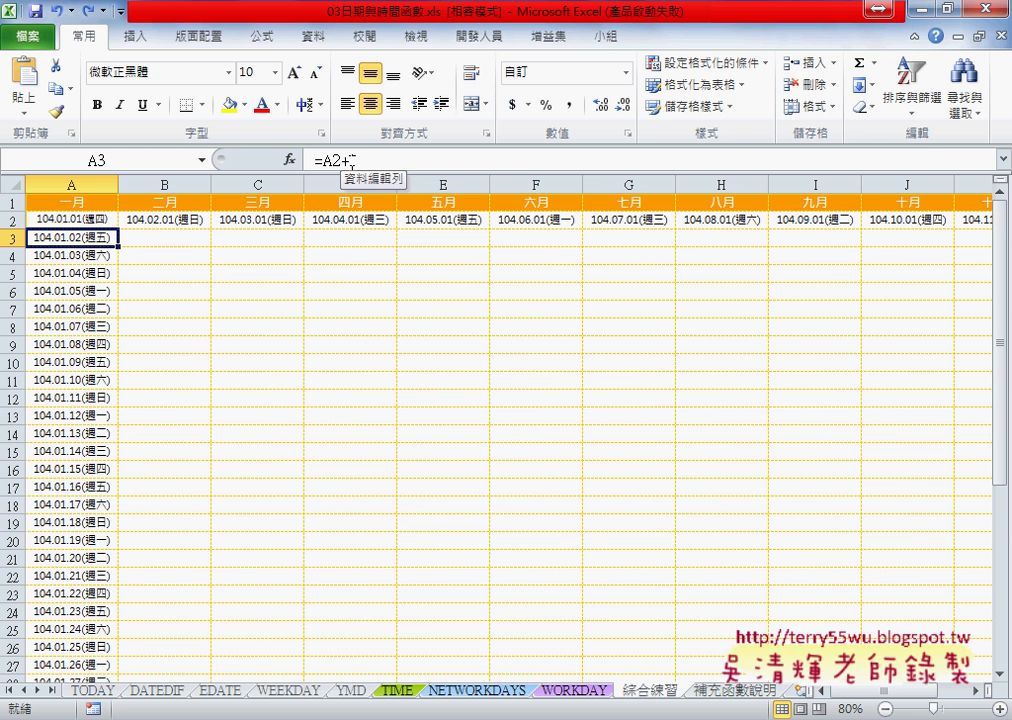
left_click(352, 163)
left_click_drag(312, 162, 380, 162)
right_click(352, 166)
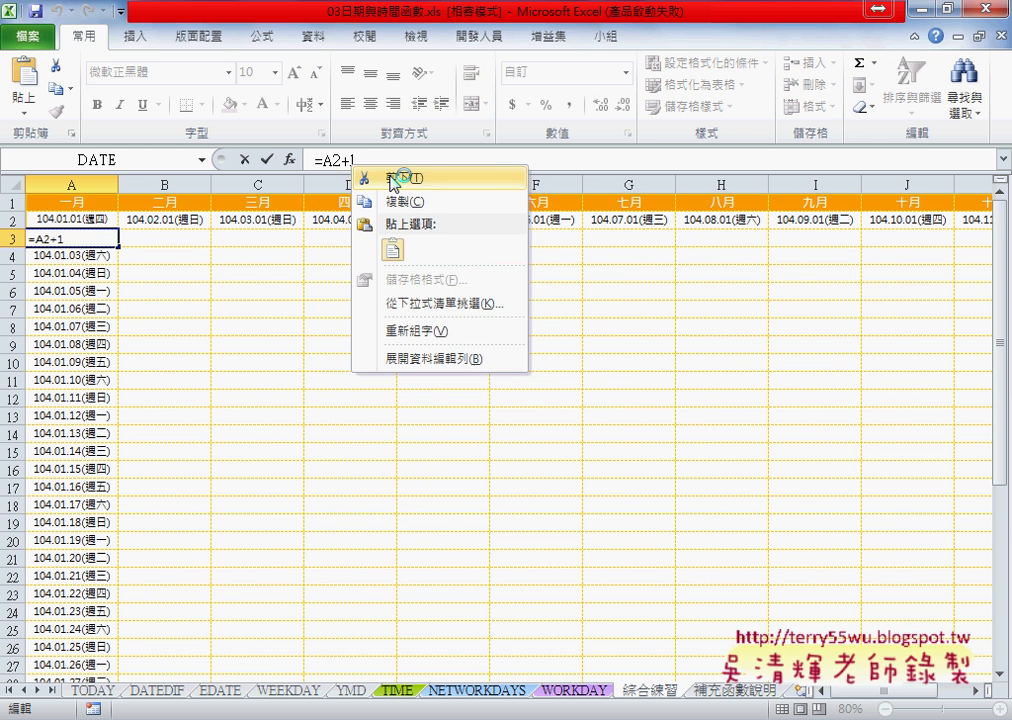
left_click(393, 178)
- Insert an empty IF function from the 邏輯 (Logical) category into A3
left_click(289, 159)
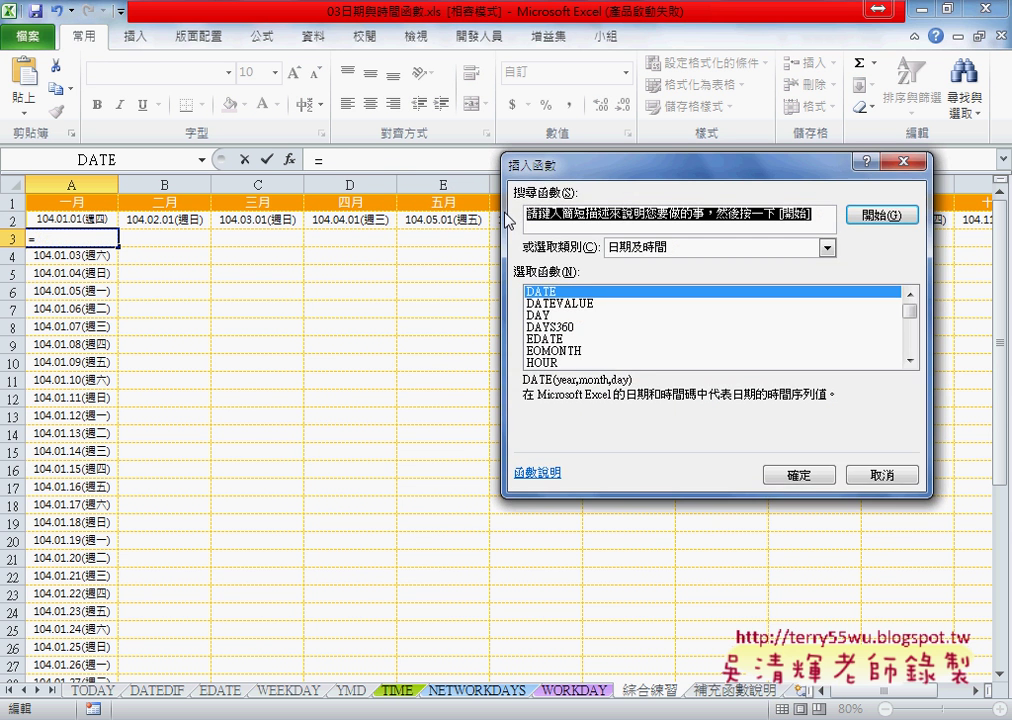
left_click(657, 253)
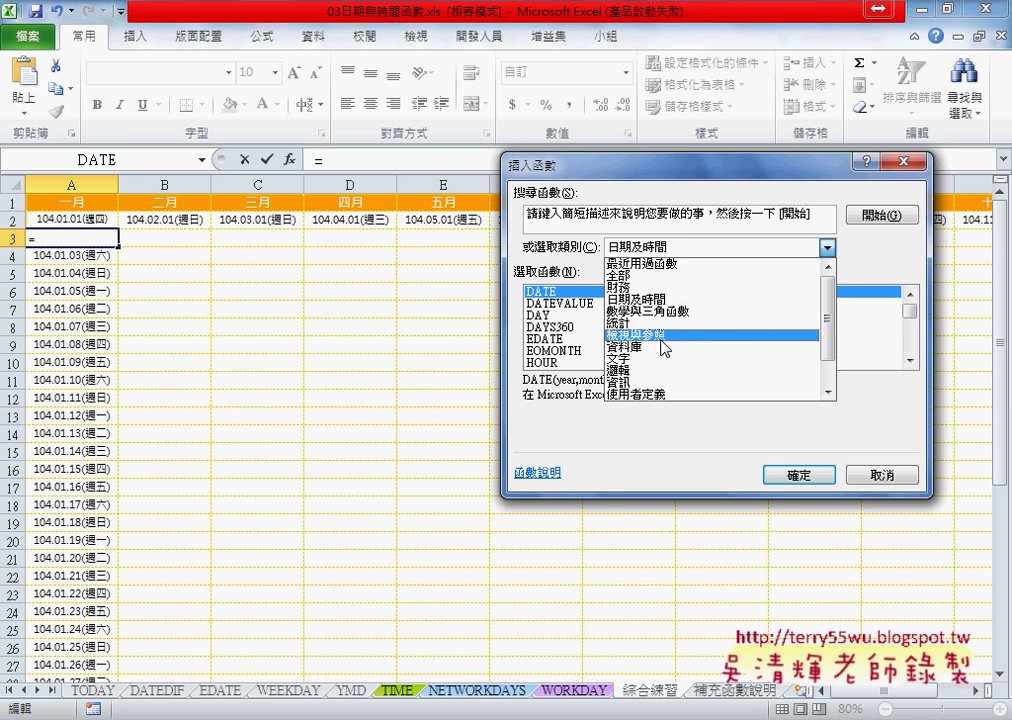
left_click(662, 370)
double_click(540, 315)
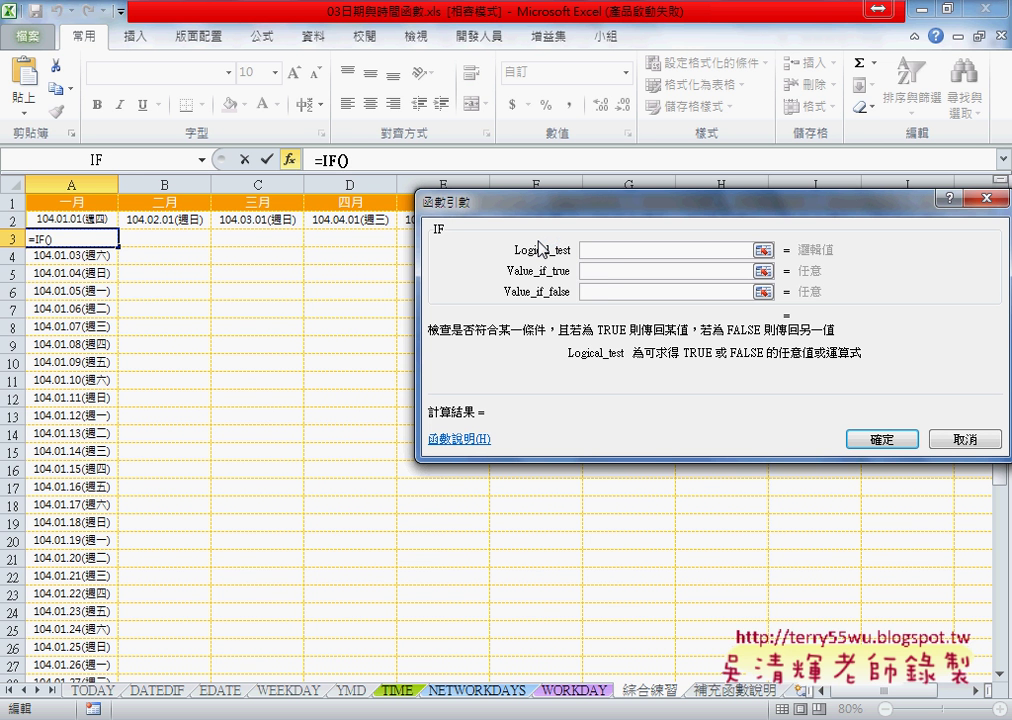
- Enter month(A2)<>month(A2+1) as IF's logical test, picking A2 from the sheet
type("mon")
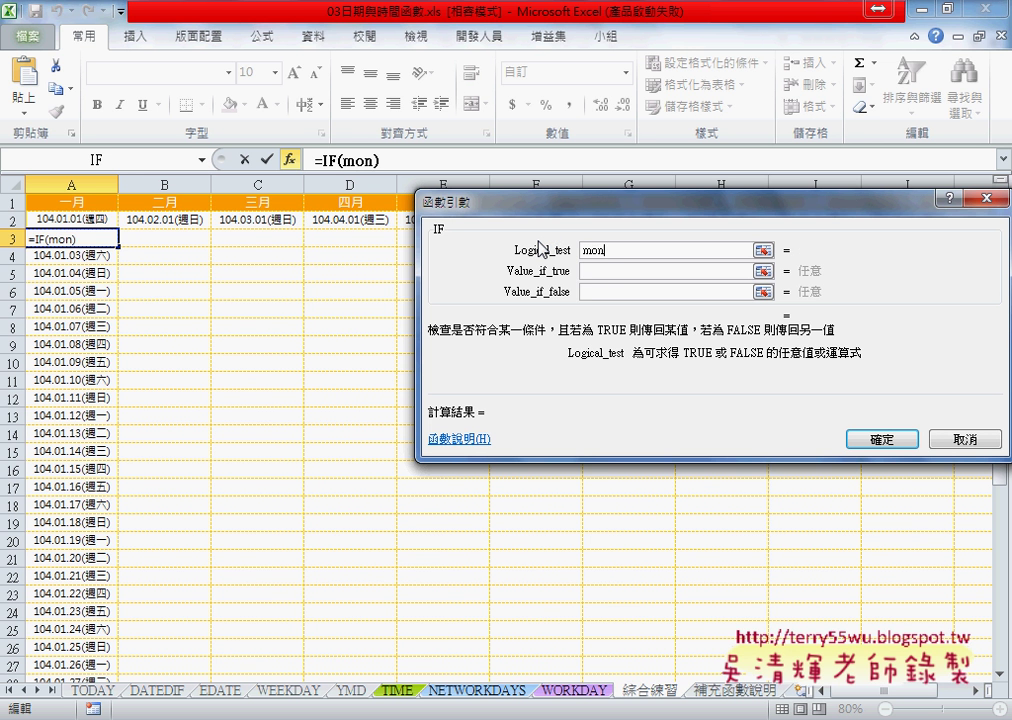
type("th")
type("(")
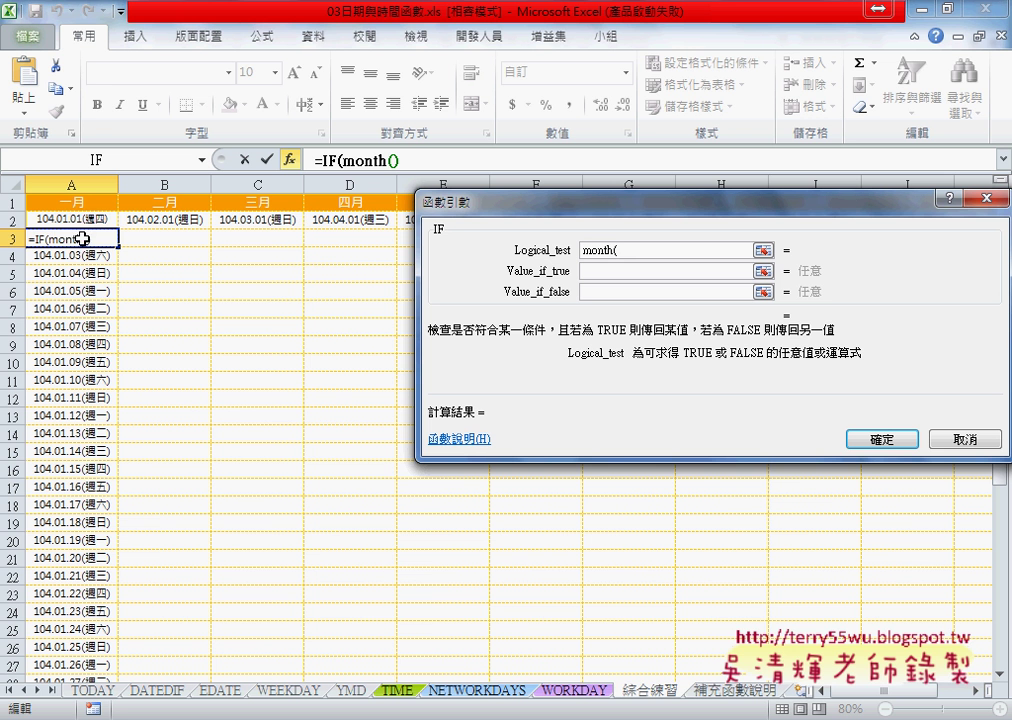
left_click(90, 219)
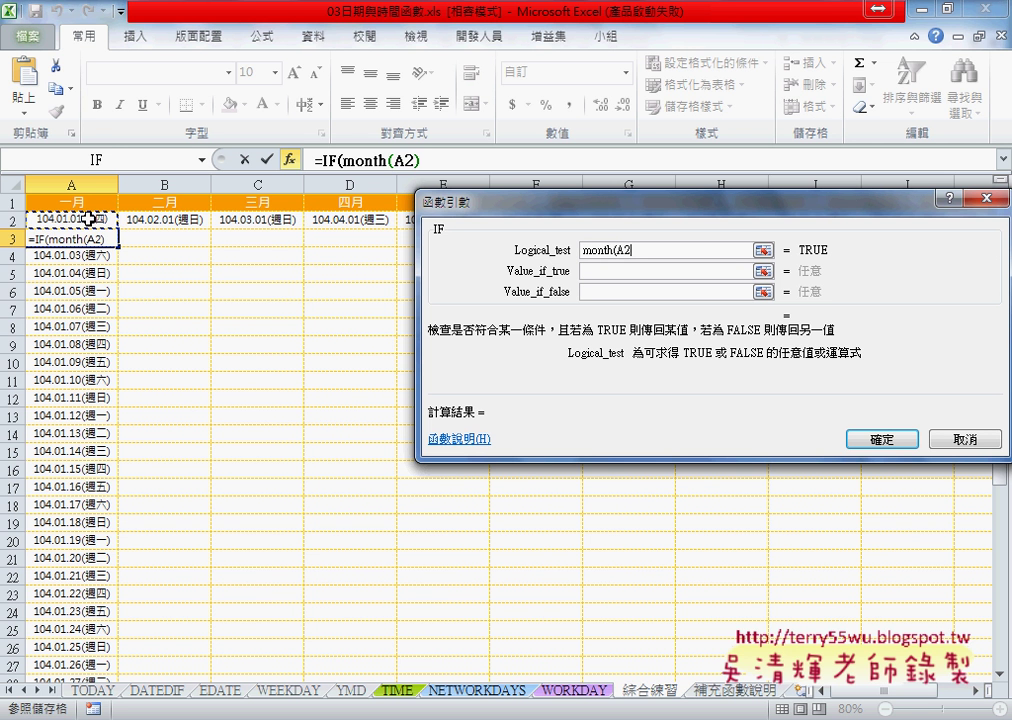
type(")")
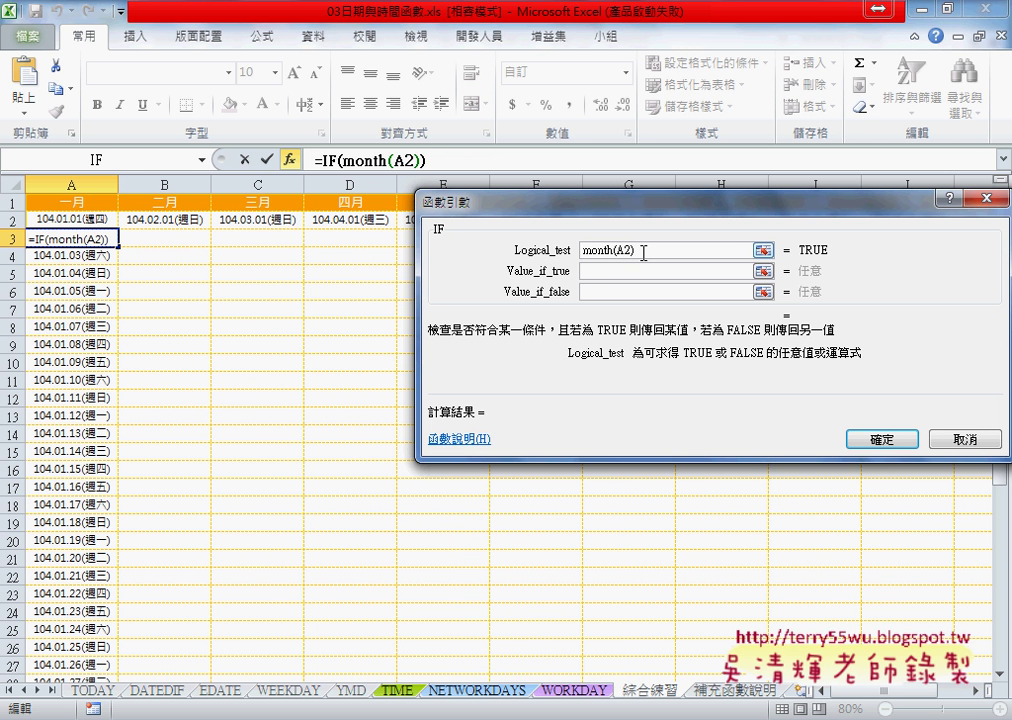
type("=")
key("BackSpace")
type("<>")
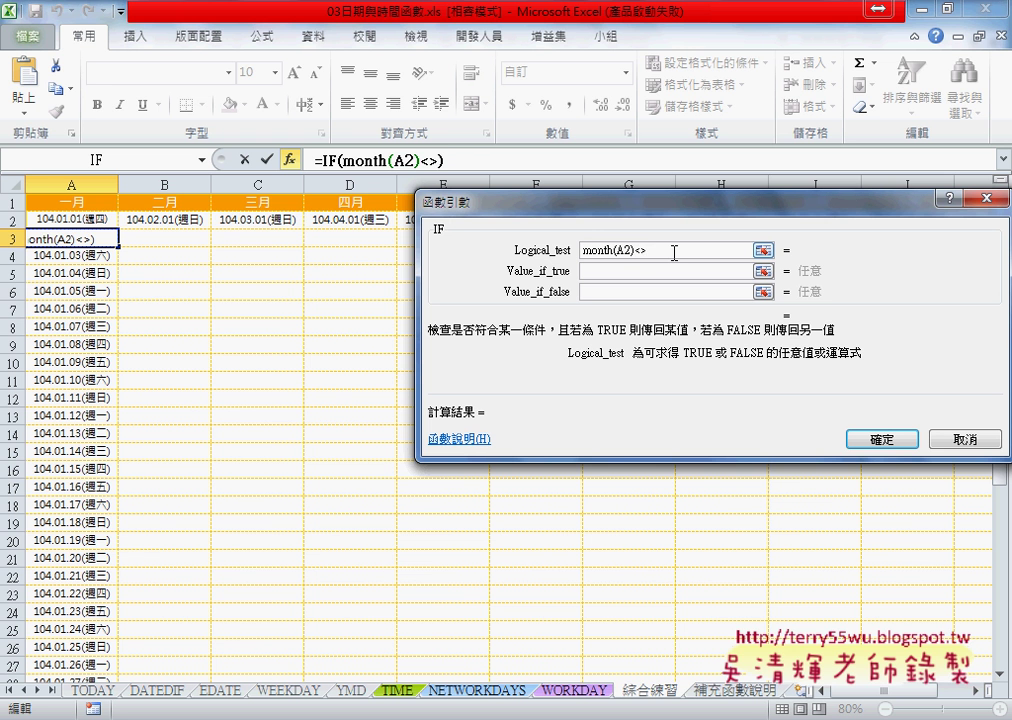
type("mon")
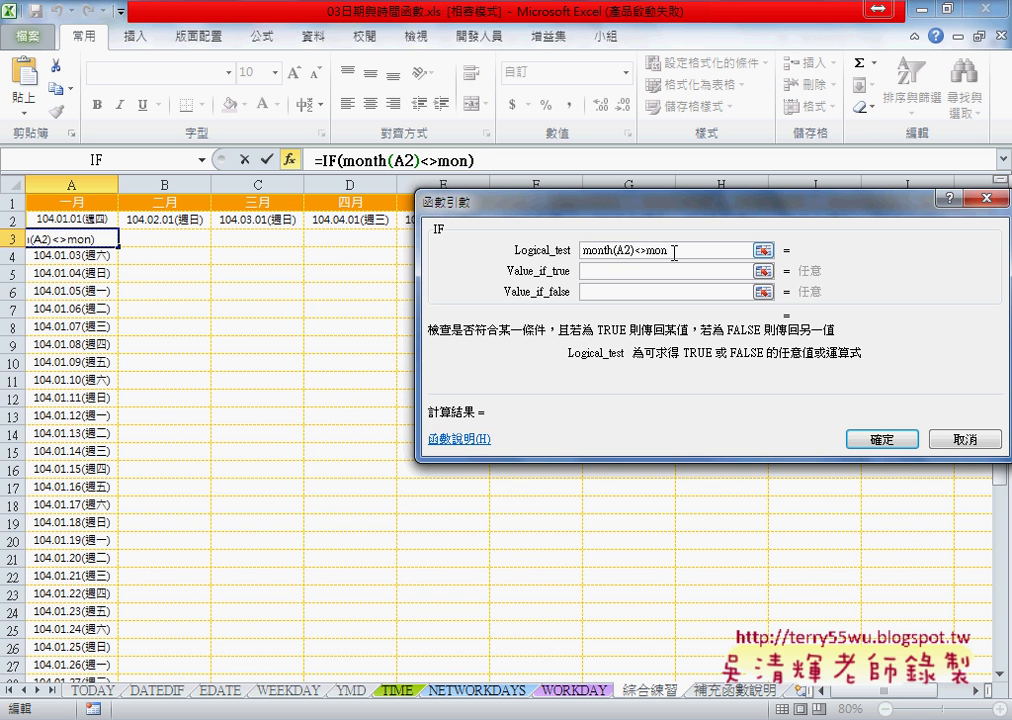
type("th(")
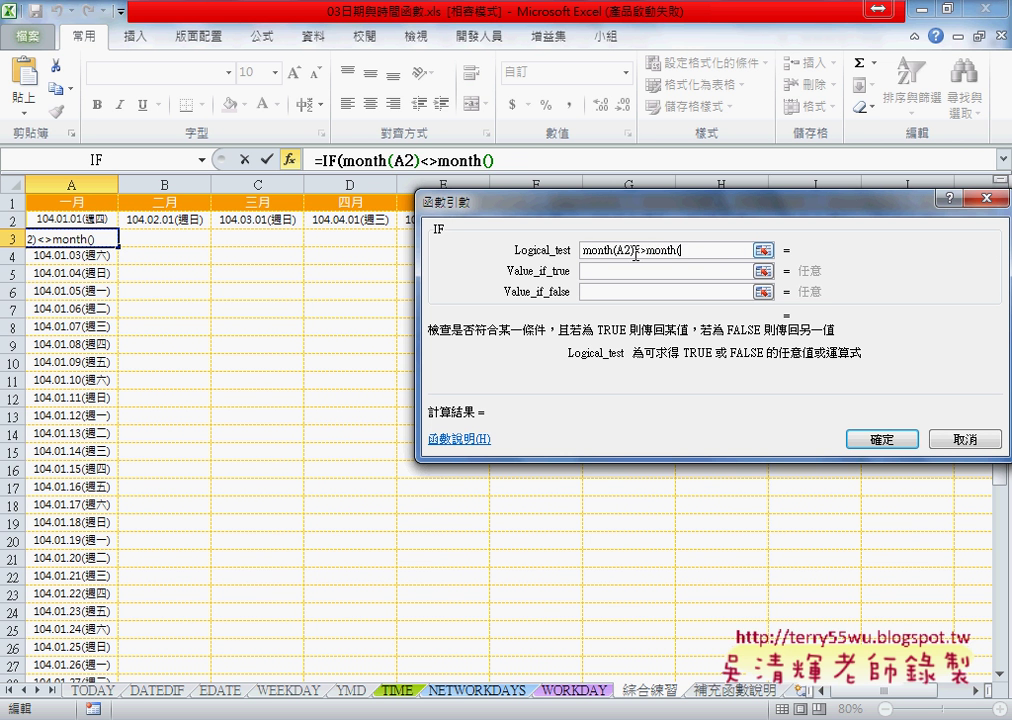
type("A2+1")
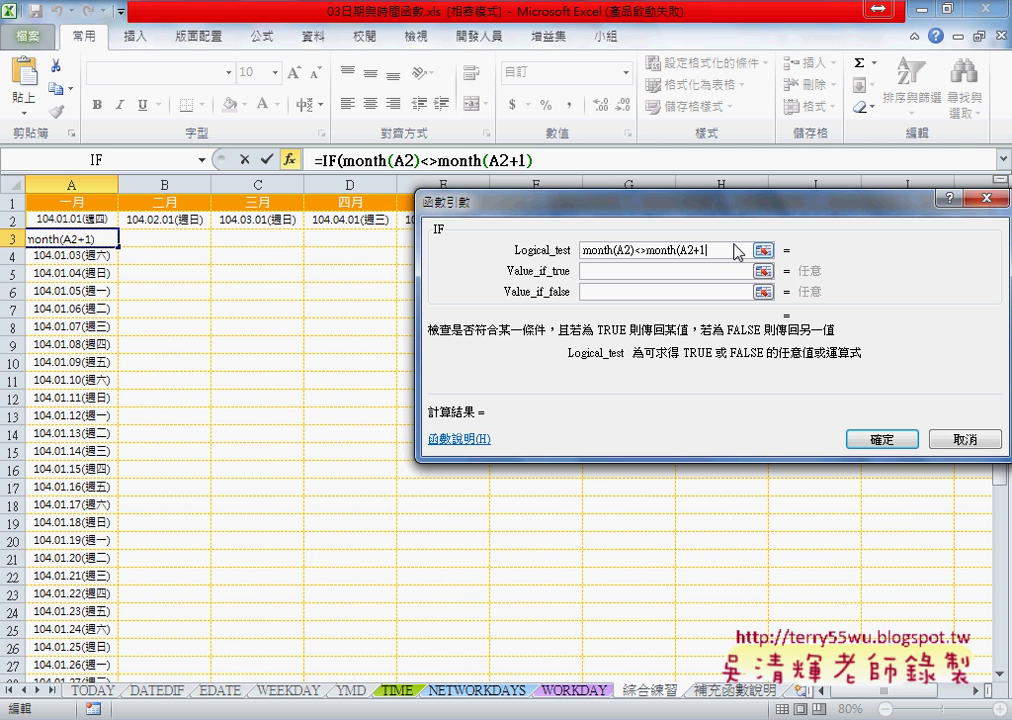
type(")")
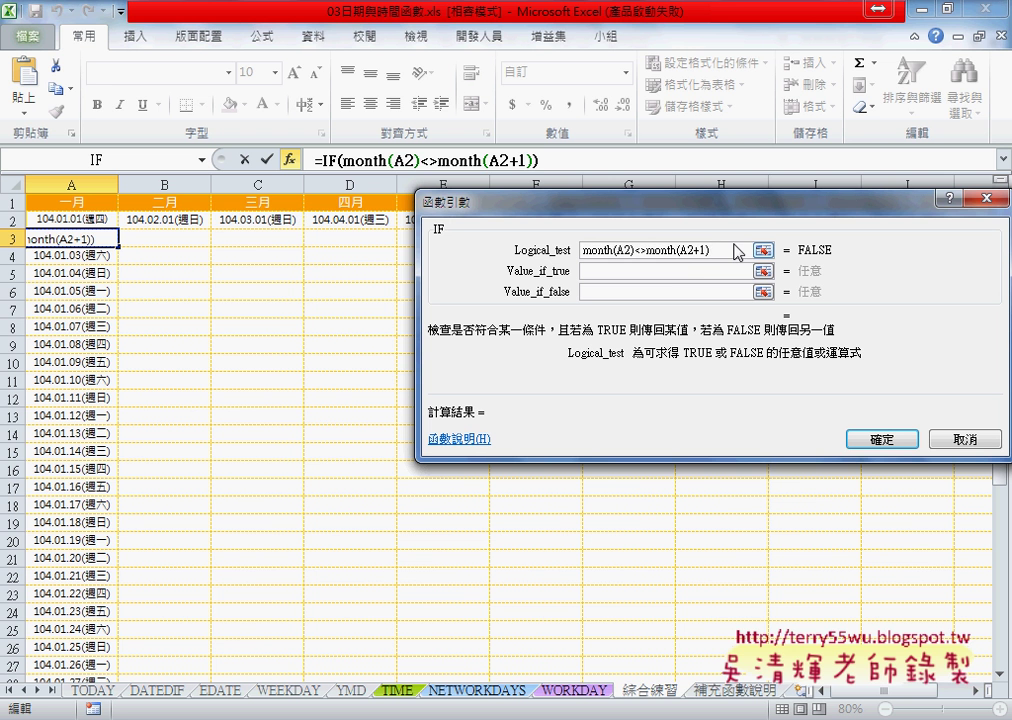
- Set IF's value_if_true to "" and value_if_false to A2+1
mouse_move(710, 250)
left_mouse_down()
mouse_move(636, 254)
mouse_move(648, 254)
left_mouse_up()
triple_click(683, 250)
left_click(637, 272)
type("\"\"")
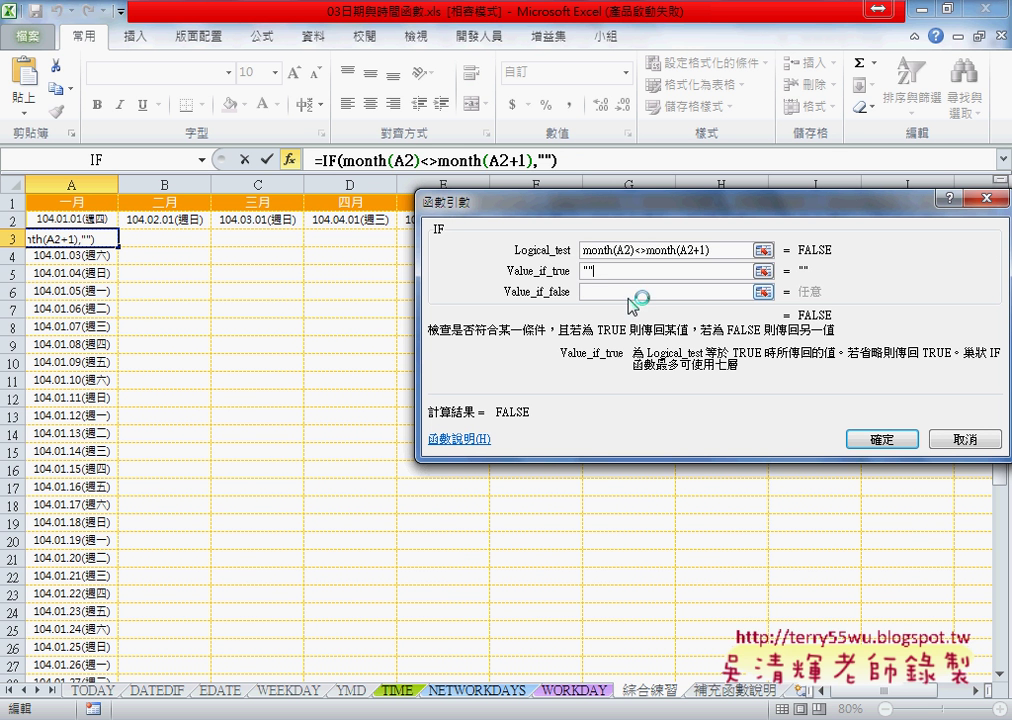
left_click(632, 292)
type("A2+1")
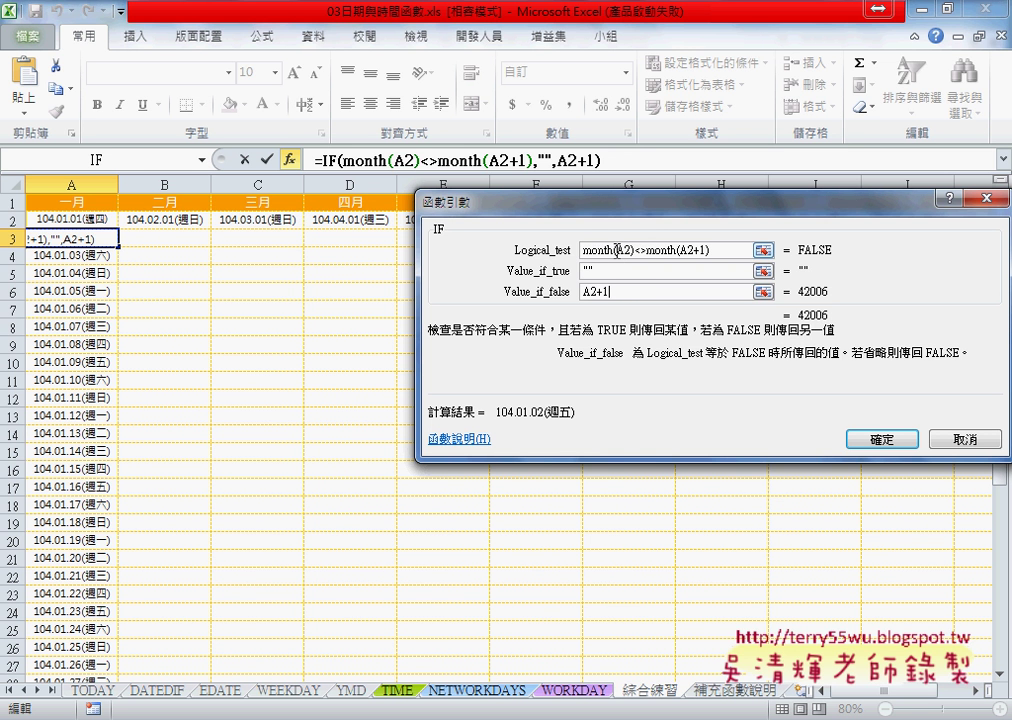
- Review both MONTH terms and the true and false results of the IF arguments
left_click_drag(612, 250, 578, 254)
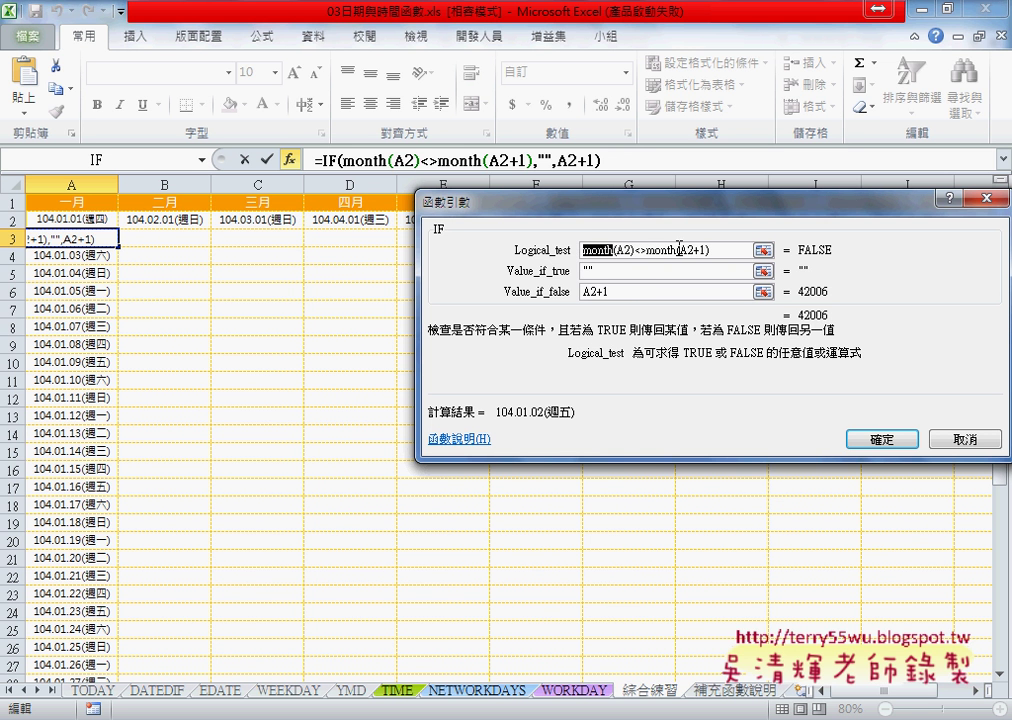
left_click_drag(676, 250, 648, 250)
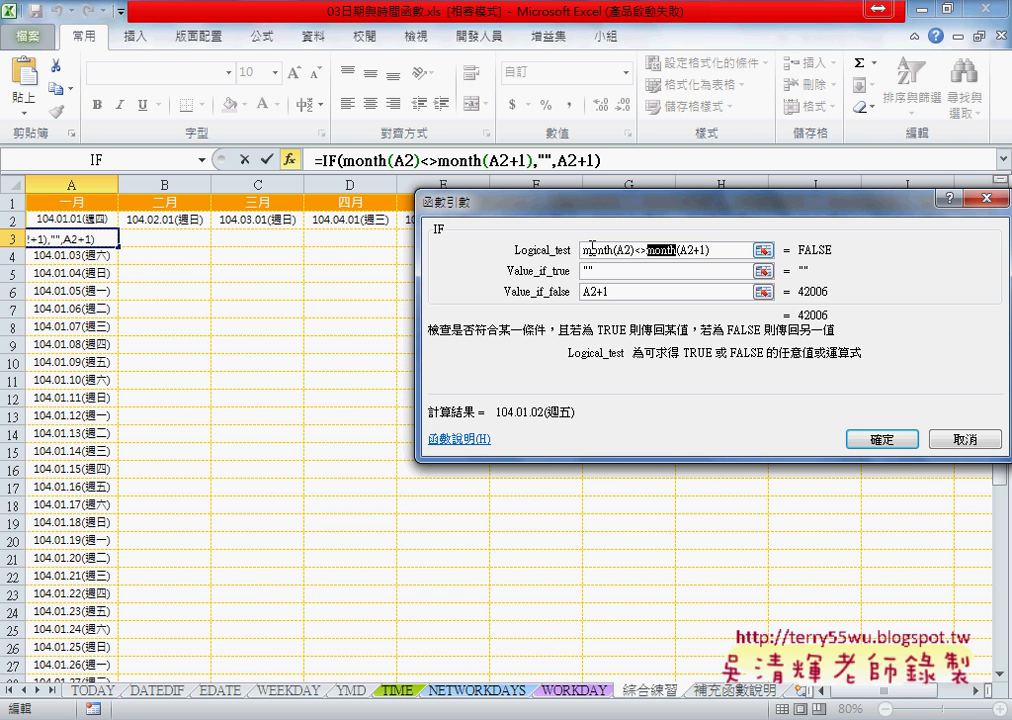
left_click_drag(648, 290, 580, 293)
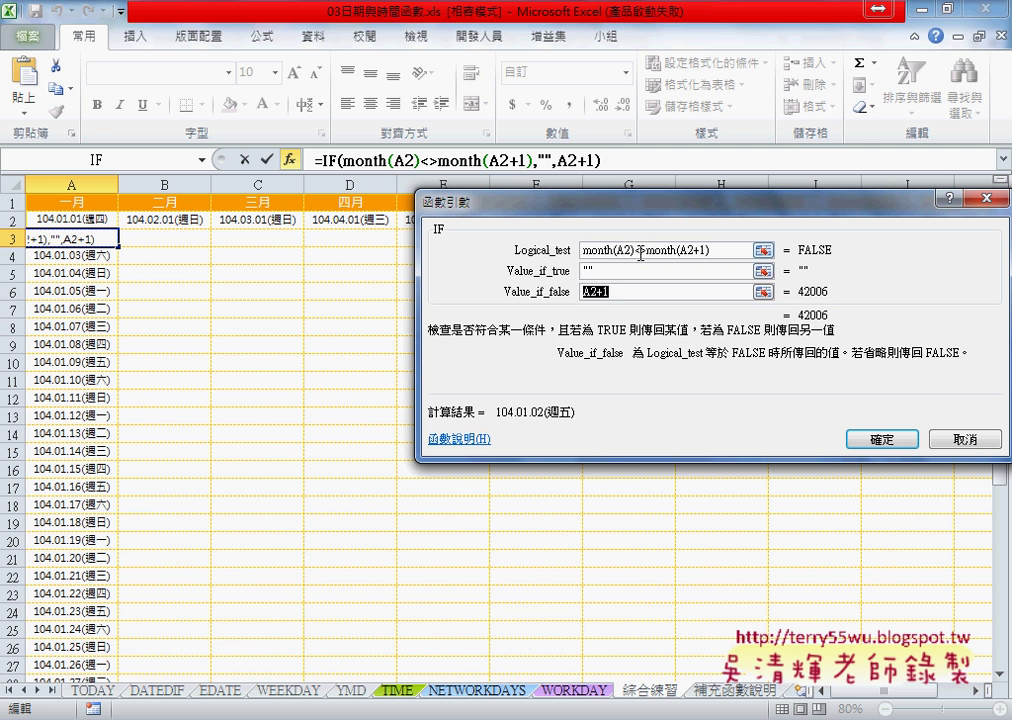
left_click_drag(605, 271, 585, 271)
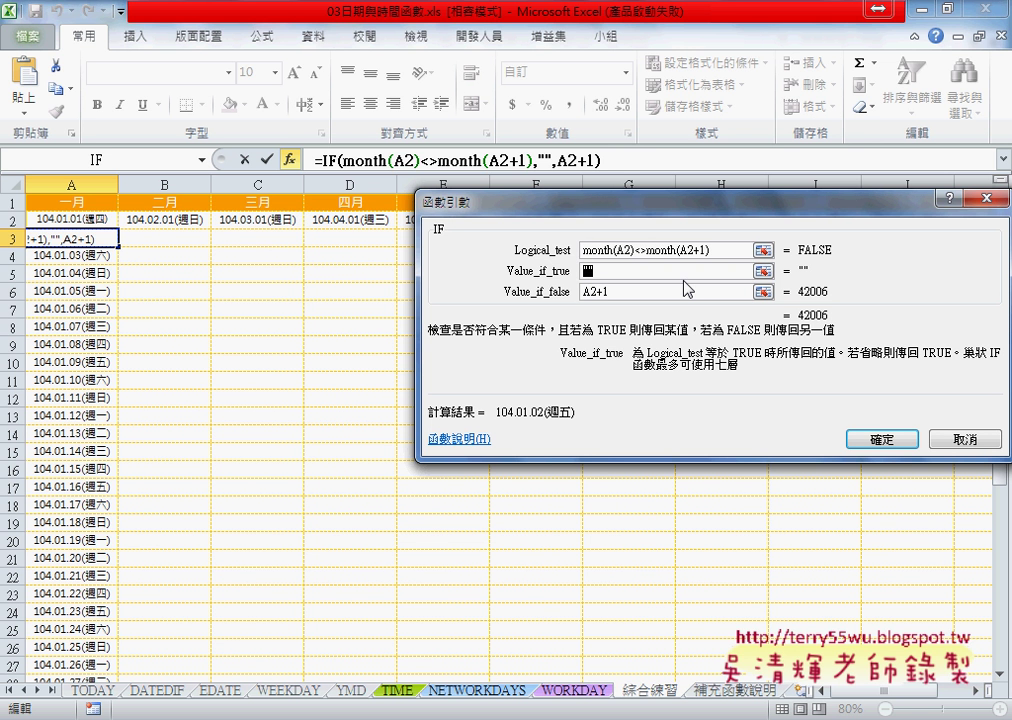
- Try = instead of <> in the condition and re-inspect the A2+1 false result
left_click_drag(634, 250, 648, 250)
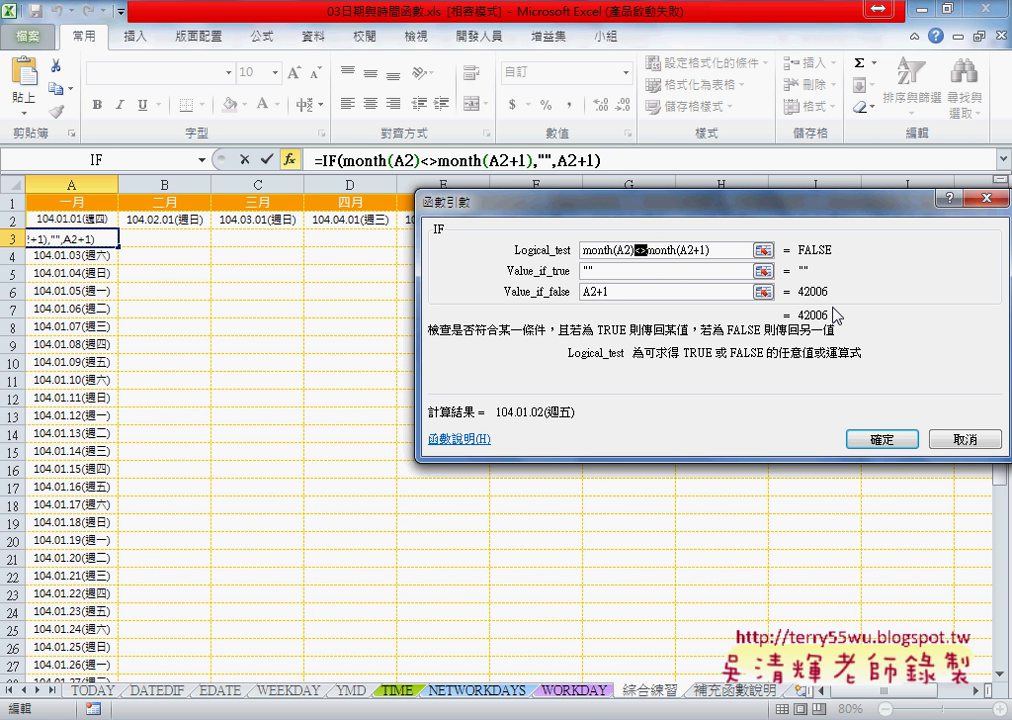
type("=")
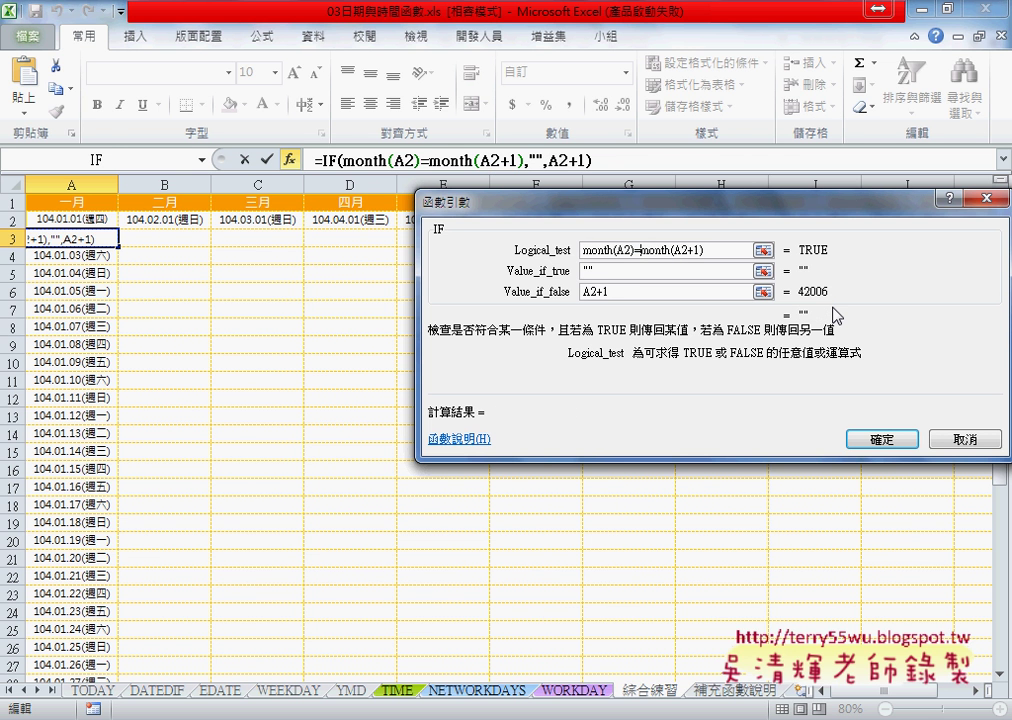
left_click(590, 270)
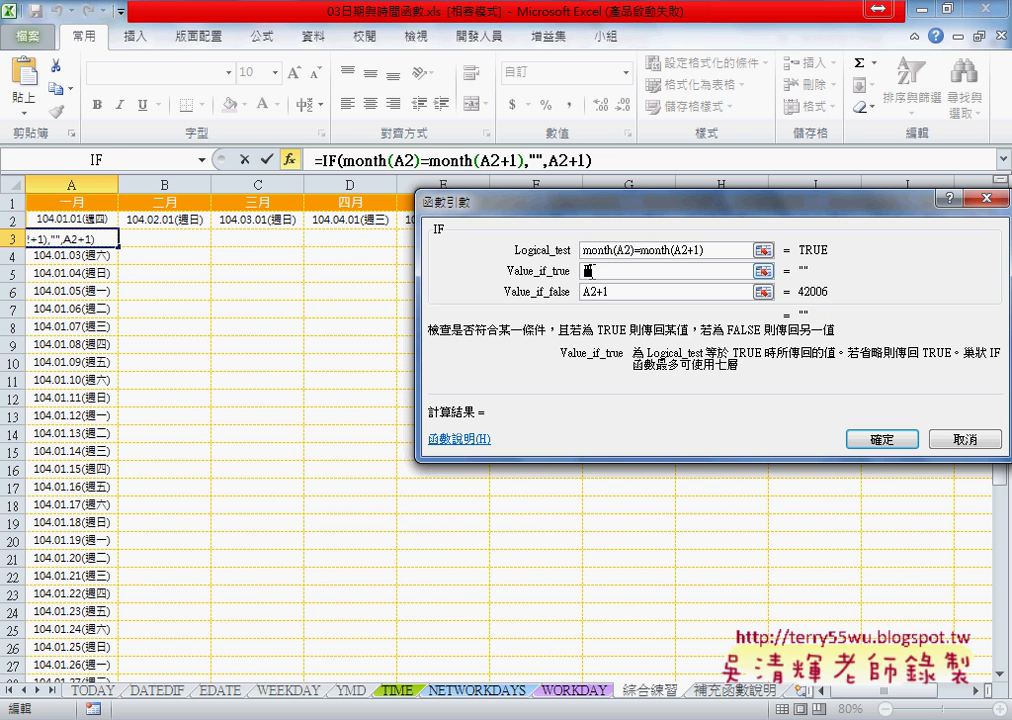
left_click(633, 291)
double_click(605, 292)
left_click(596, 292)
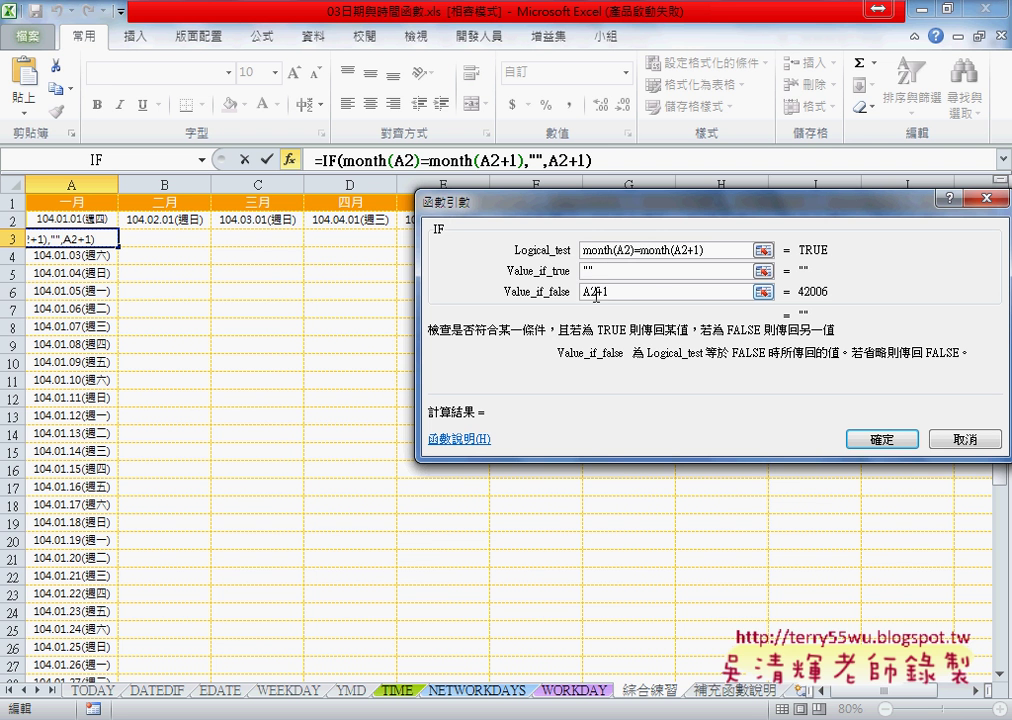
left_click_drag(596, 292, 637, 290)
- Restore <> and confirm =IF(MONTH(A2)<>MONTH(A2+1),"",A2+1) in A3
left_click(641, 250)
key("BackSpace")
type("<")
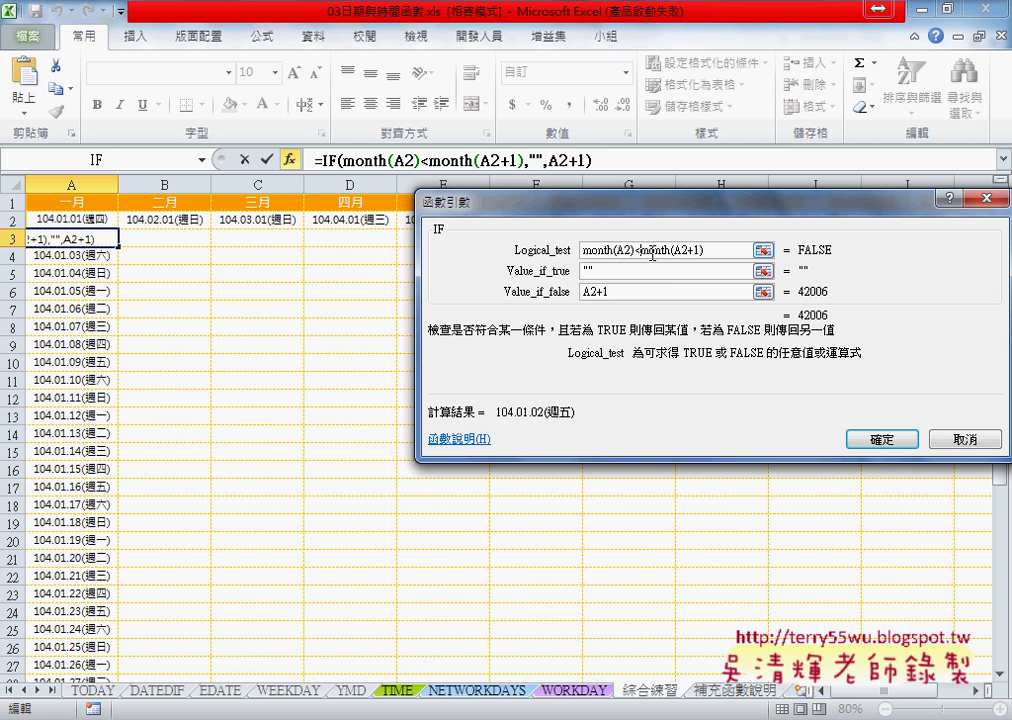
type(">")
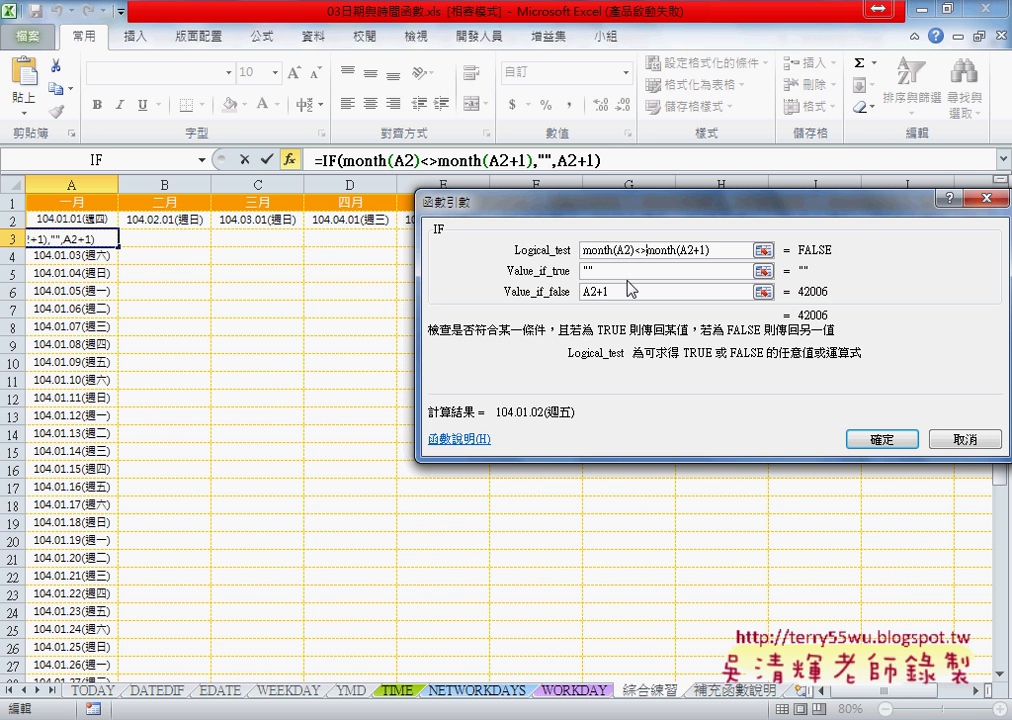
key("Tab")
key("Tab")
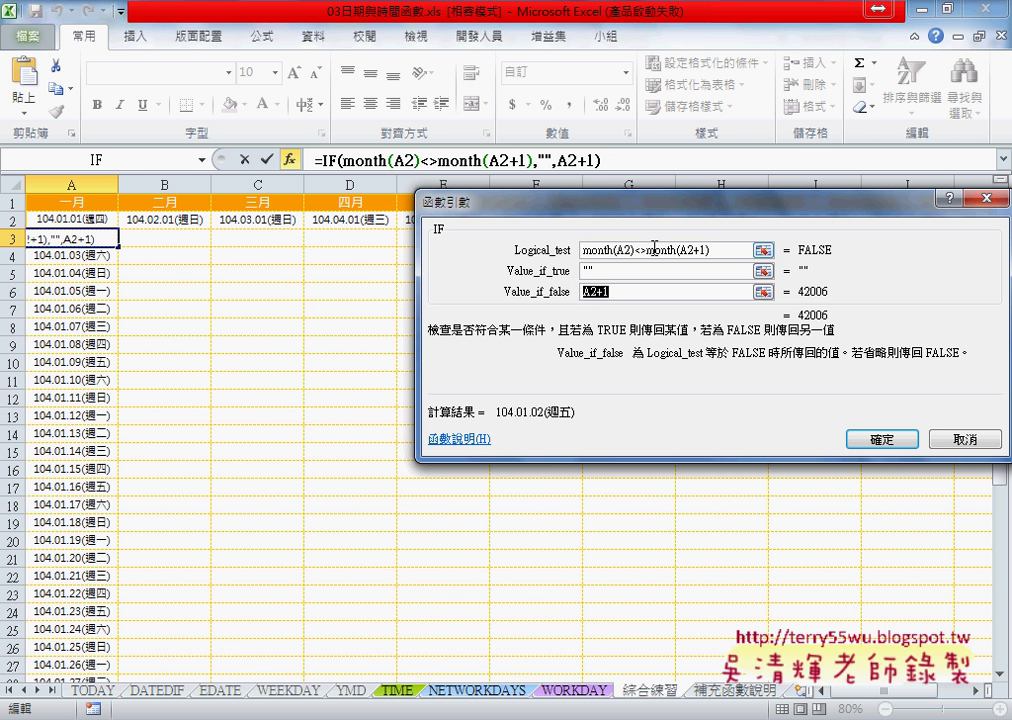
left_click(882, 440)
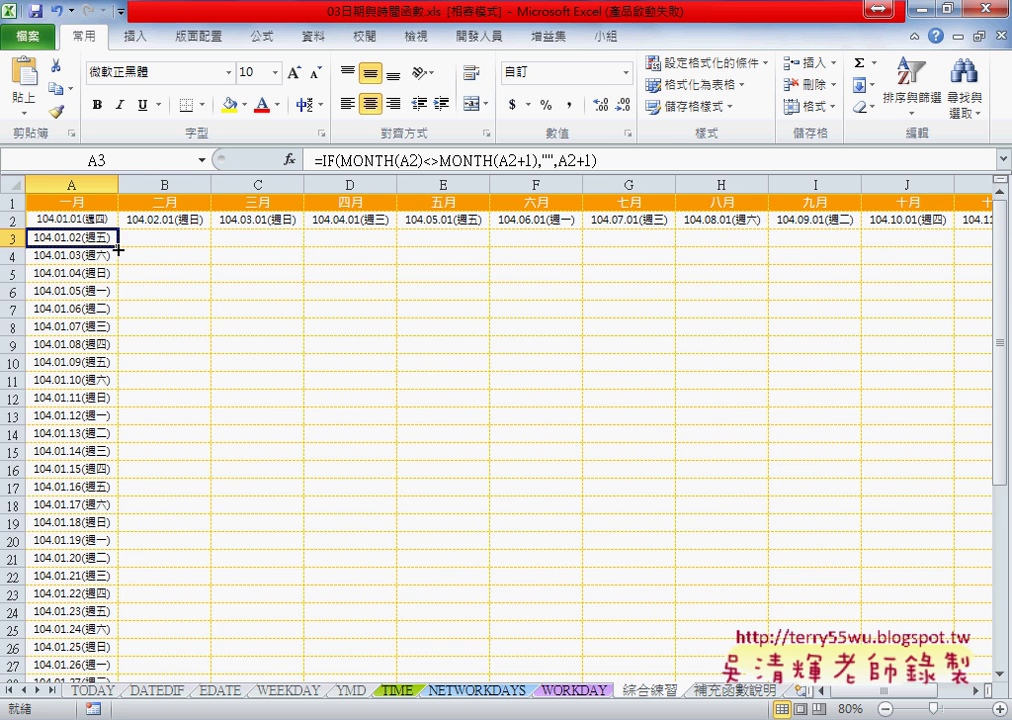
- Fill A3's IF formula down column A to row 32 and across into column B
mouse_move(118, 249)
left_mouse_down()
mouse_move(83, 656)
mouse_move(510, 654)
left_mouse_up()
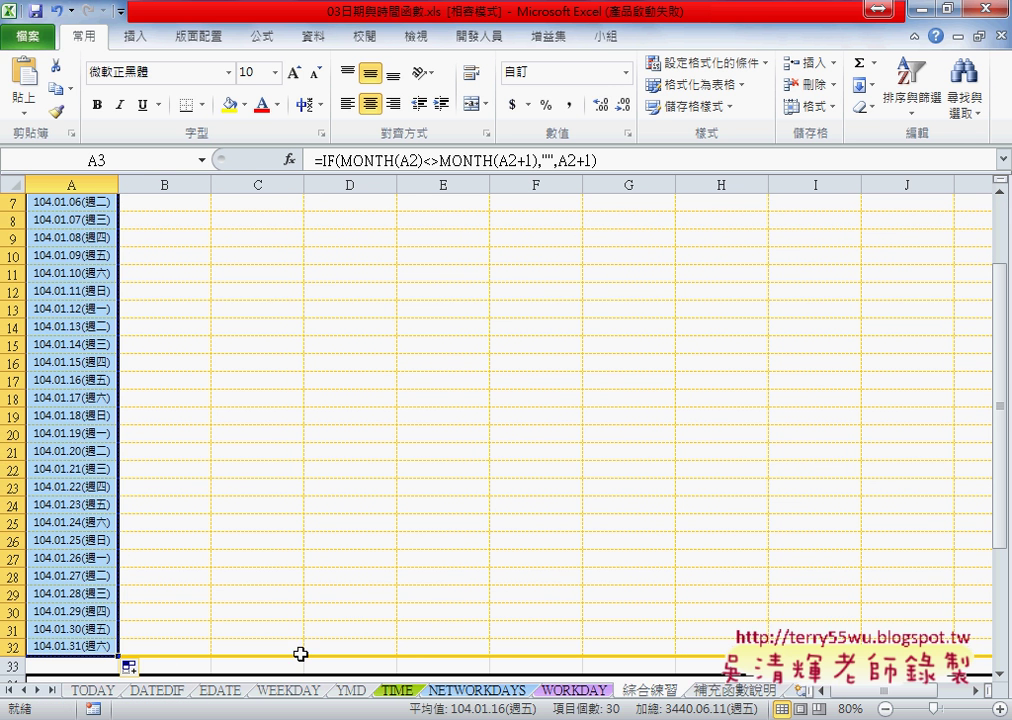
left_click_drag(118, 656, 204, 659)
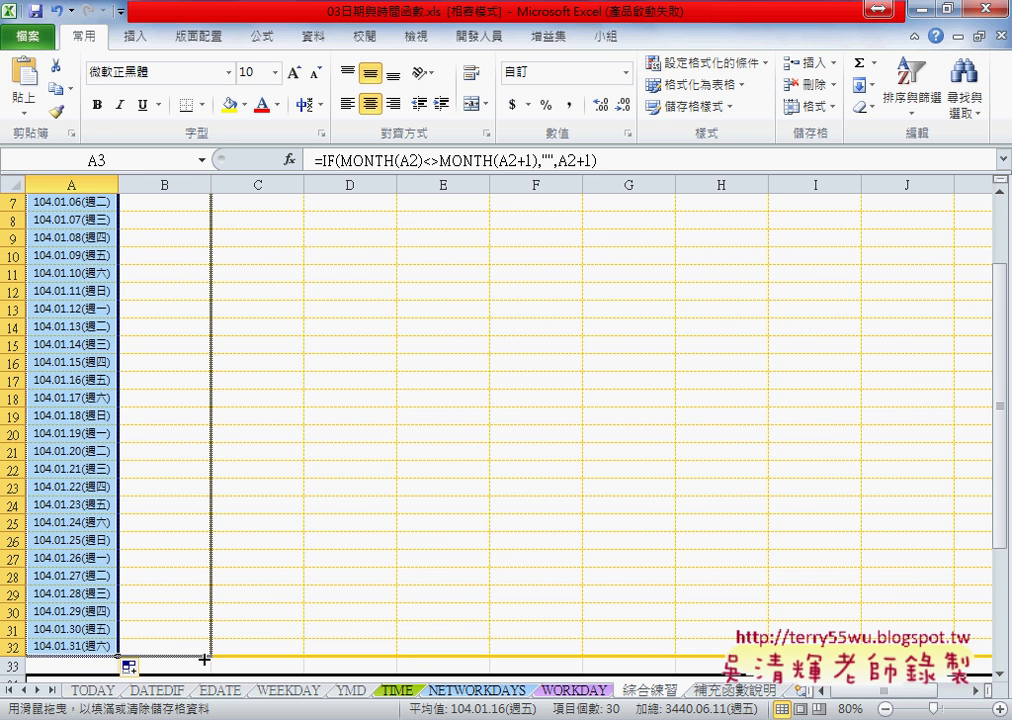
left_click_drag(204, 659, 204, 658)
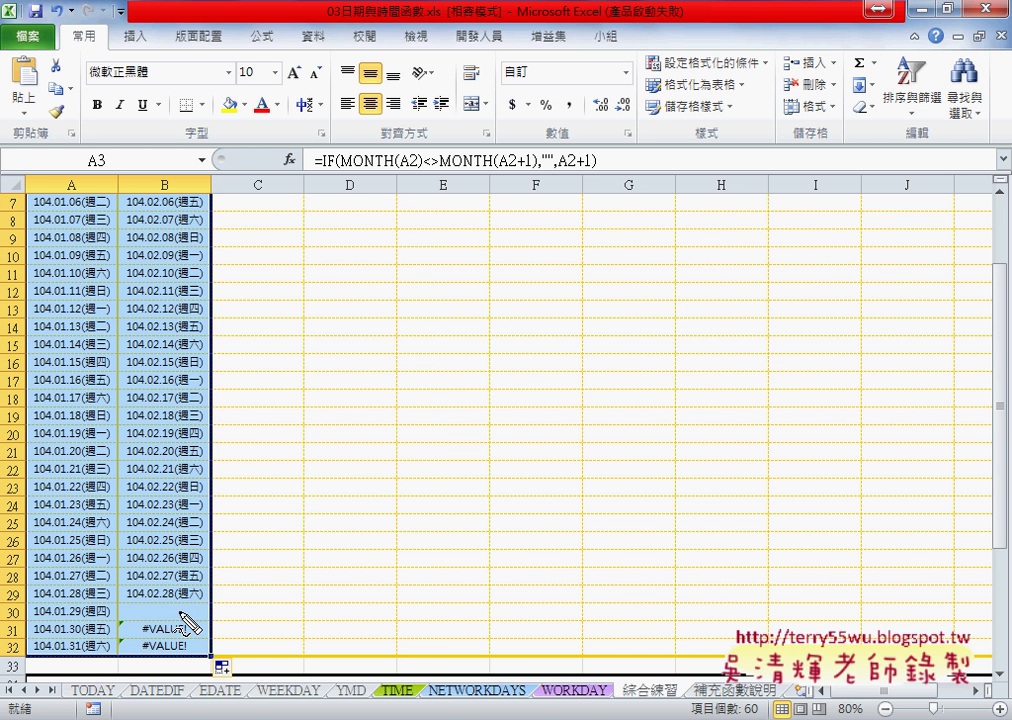
mouse_move(340, 171)
left_mouse_down()
mouse_move(556, 171)
mouse_move(264, 408)
mouse_move(190, 600)
mouse_move(168, 607)
left_mouse_up()
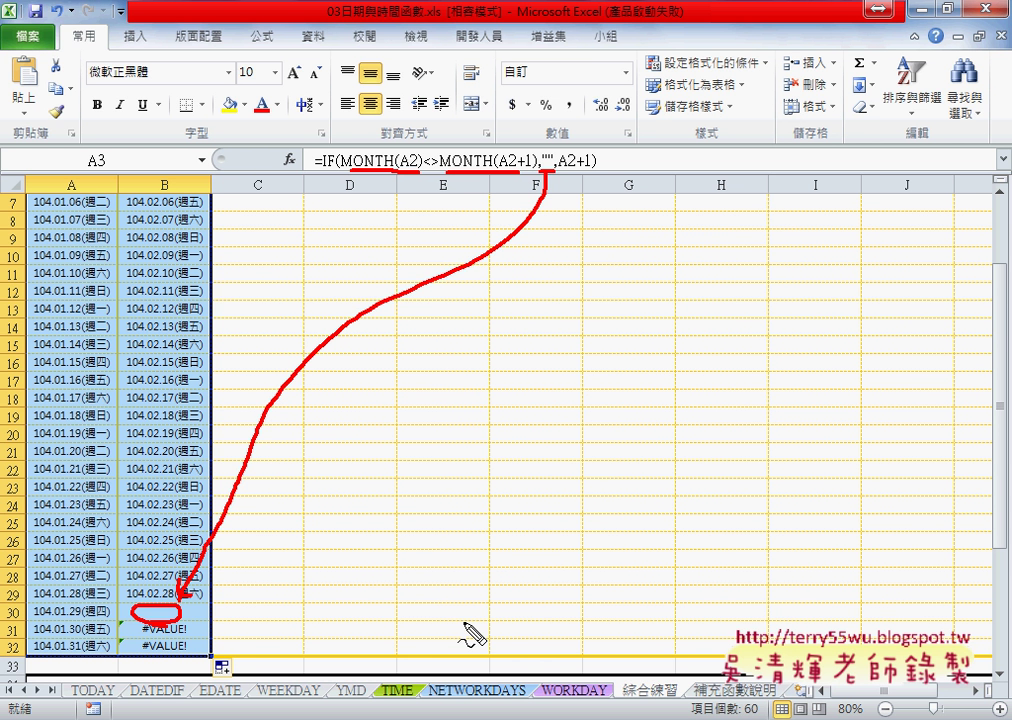
left_click_drag(178, 655, 147, 656)
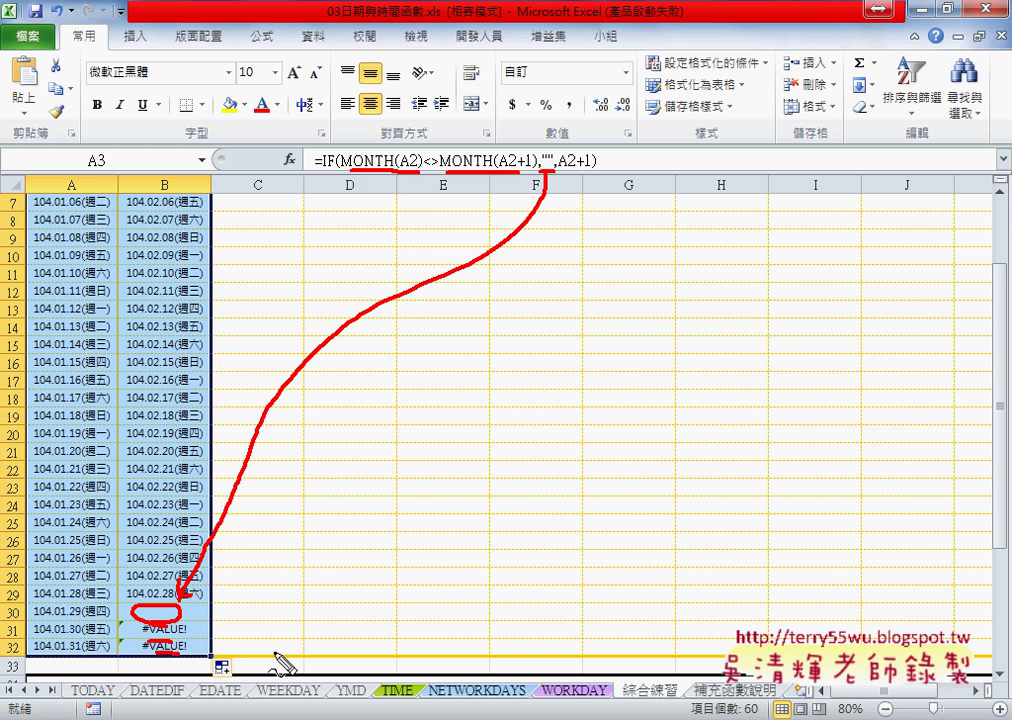
left_click_drag(254, 600, 256, 628)
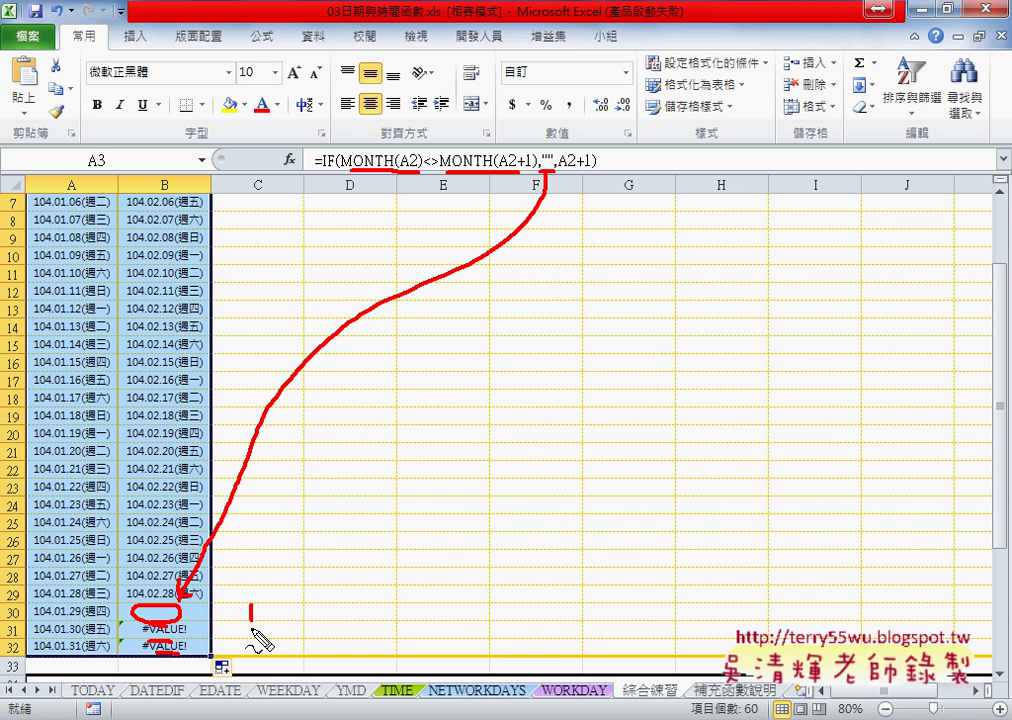
left_click_drag(272, 578, 268, 630)
mouse_move(242, 582)
left_mouse_down()
mouse_move(258, 612)
mouse_move(275, 600)
mouse_move(296, 625)
mouse_move(360, 606)
left_mouse_up()
left_click_drag(258, 630, 350, 632)
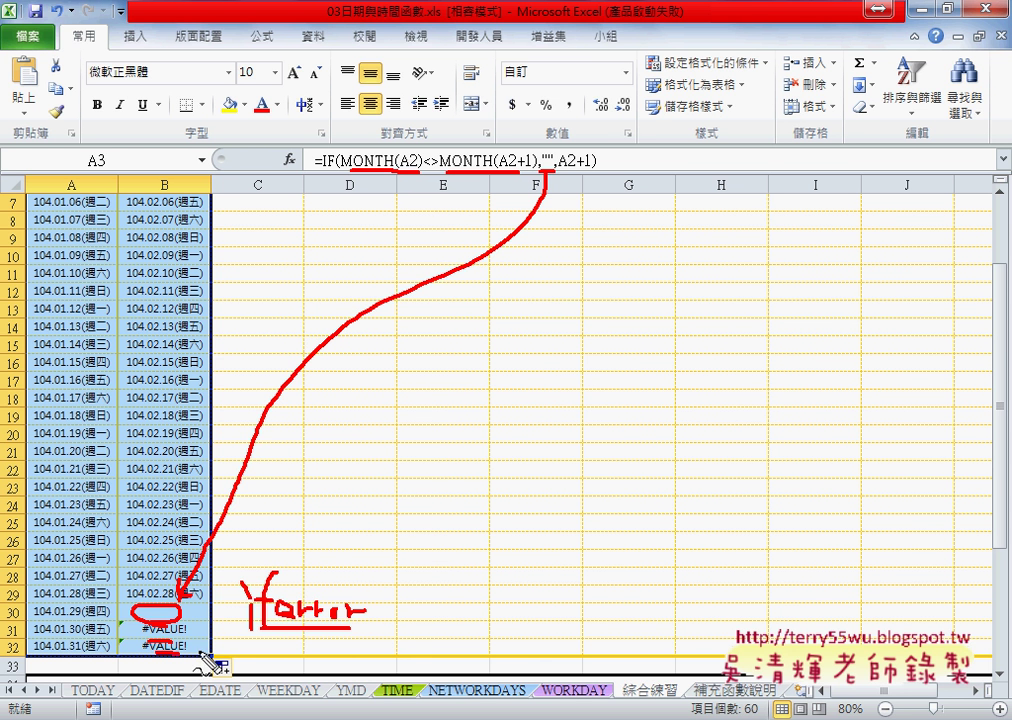
left_click_drag(206, 606, 206, 630)
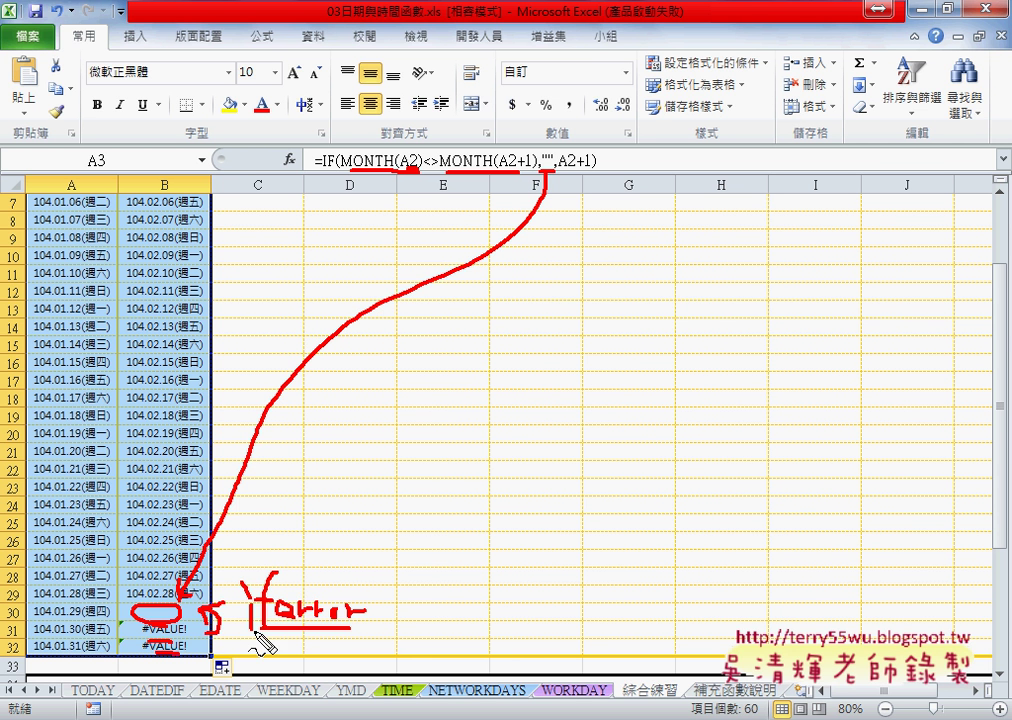
left_click_drag(259, 628, 369, 631)
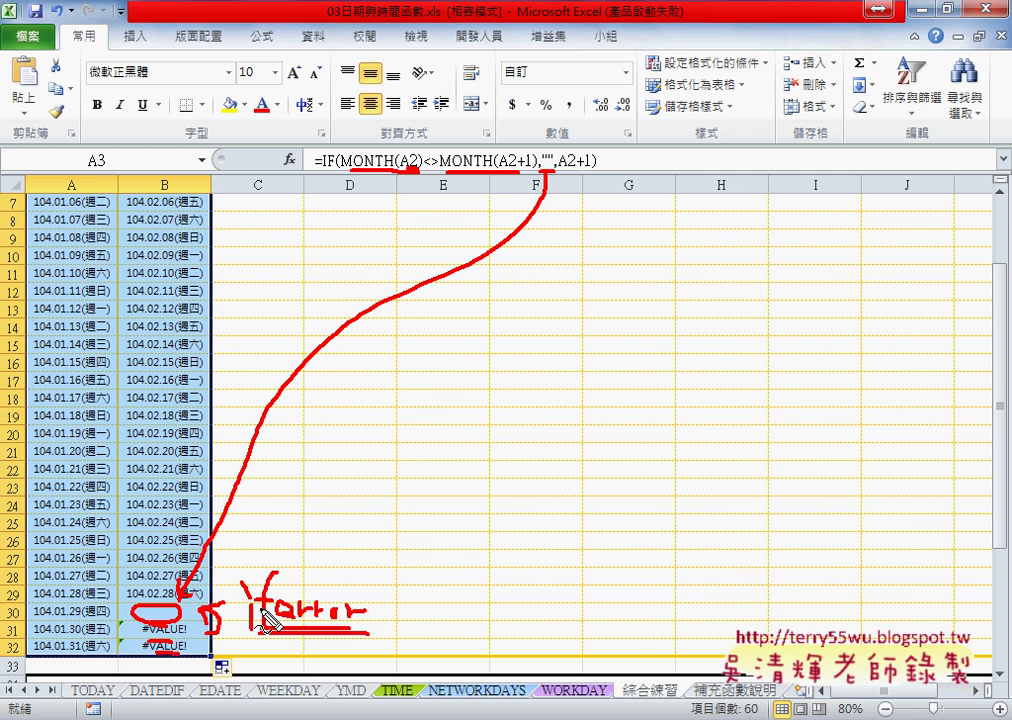
mouse_move(360, 468)
left_mouse_down()
mouse_move(395, 465)
mouse_move(396, 480)
mouse_move(370, 495)
left_mouse_up()
left_click_drag(393, 455, 385, 496)
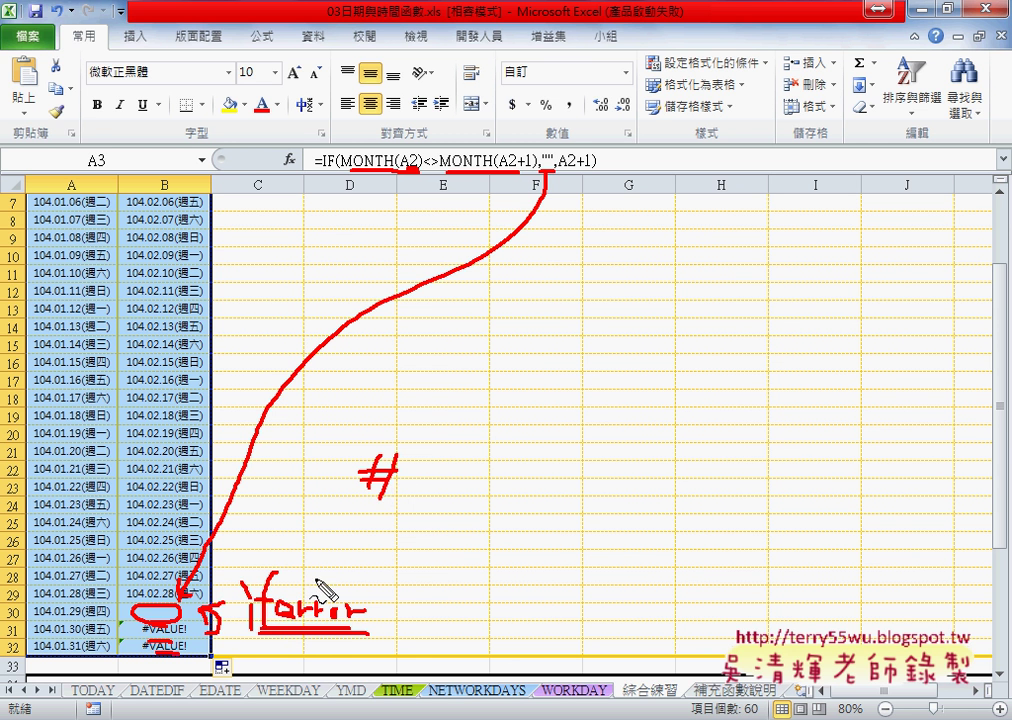
left_click_drag(240, 625, 255, 636)
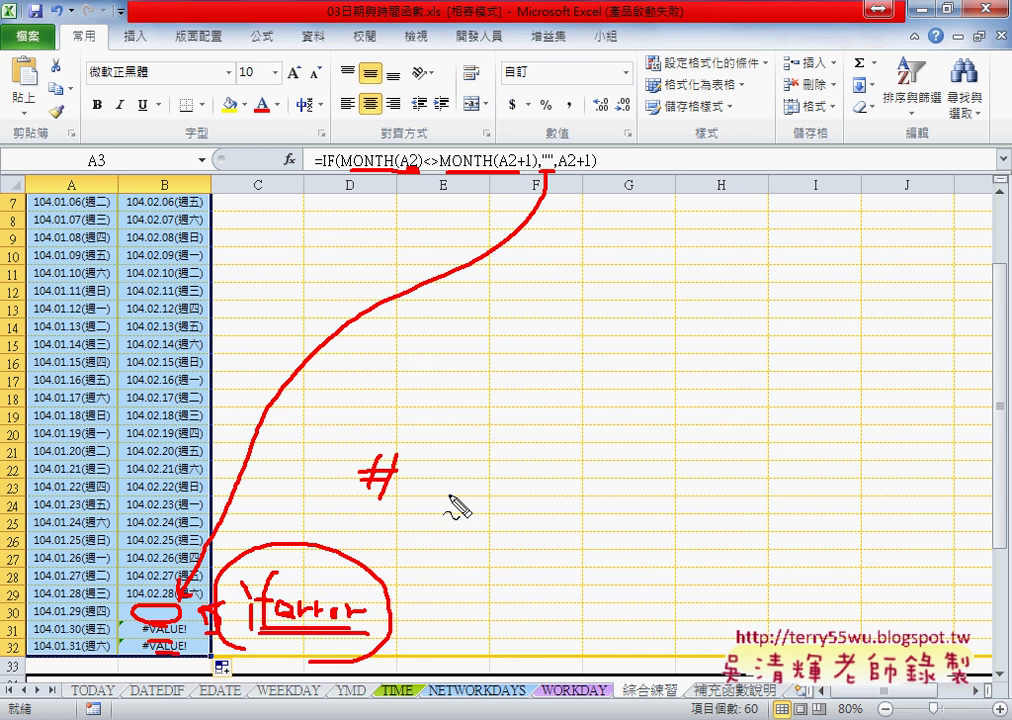
mouse_move(449, 485)
left_mouse_down()
mouse_move(476, 484)
mouse_move(463, 519)
mouse_move(480, 519)
left_mouse_up()
mouse_move(494, 458)
left_mouse_down()
mouse_move(487, 525)
mouse_move(511, 485)
mouse_move(535, 472)
left_mouse_up()
mouse_move(494, 522)
left_mouse_down()
mouse_move(522, 528)
mouse_move(512, 524)
mouse_move(545, 496)
mouse_move(563, 524)
left_mouse_up()
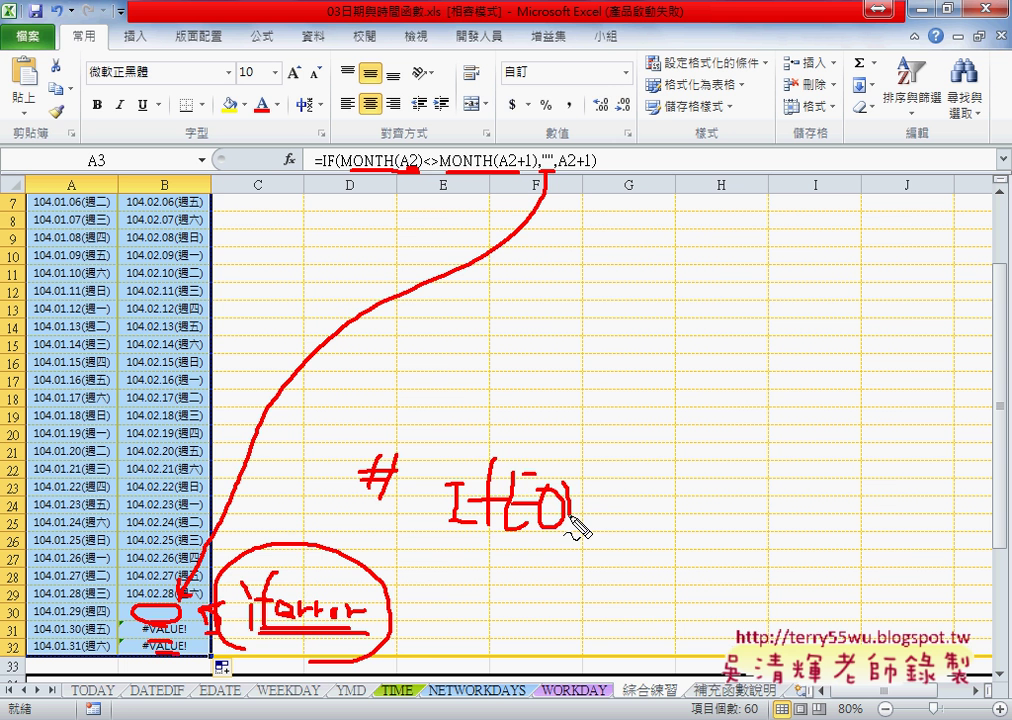
left_click_drag(549, 502, 513, 518)
- Clear the screen notes and cut A3's IF formula text after the equals sign
key("Escape")
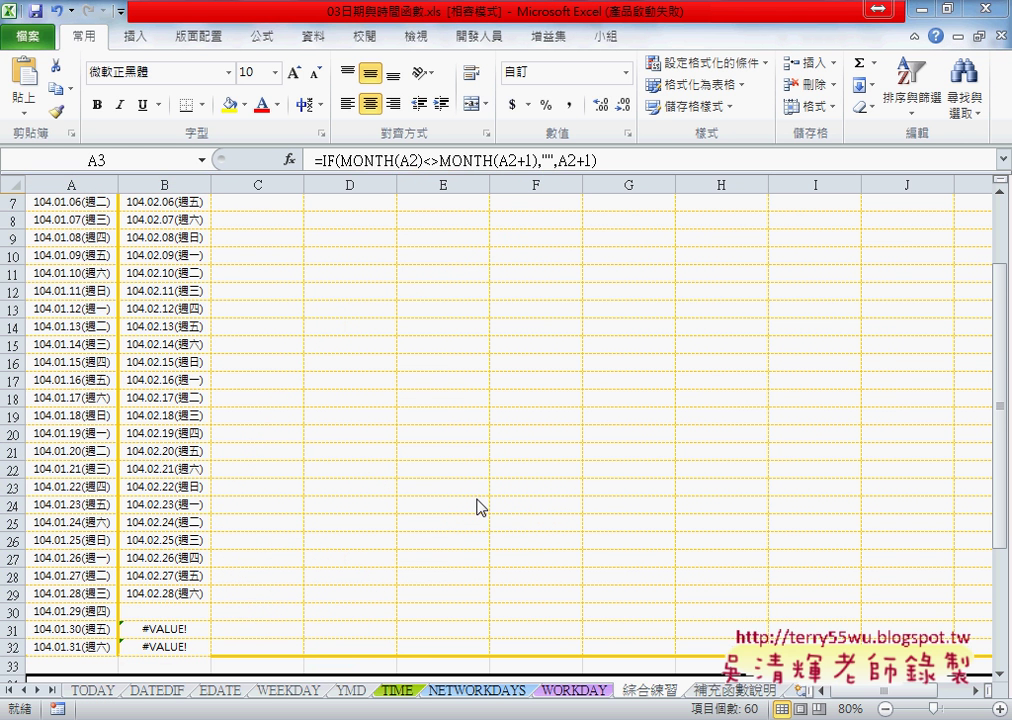
scroll(120, 260, "up", 2)
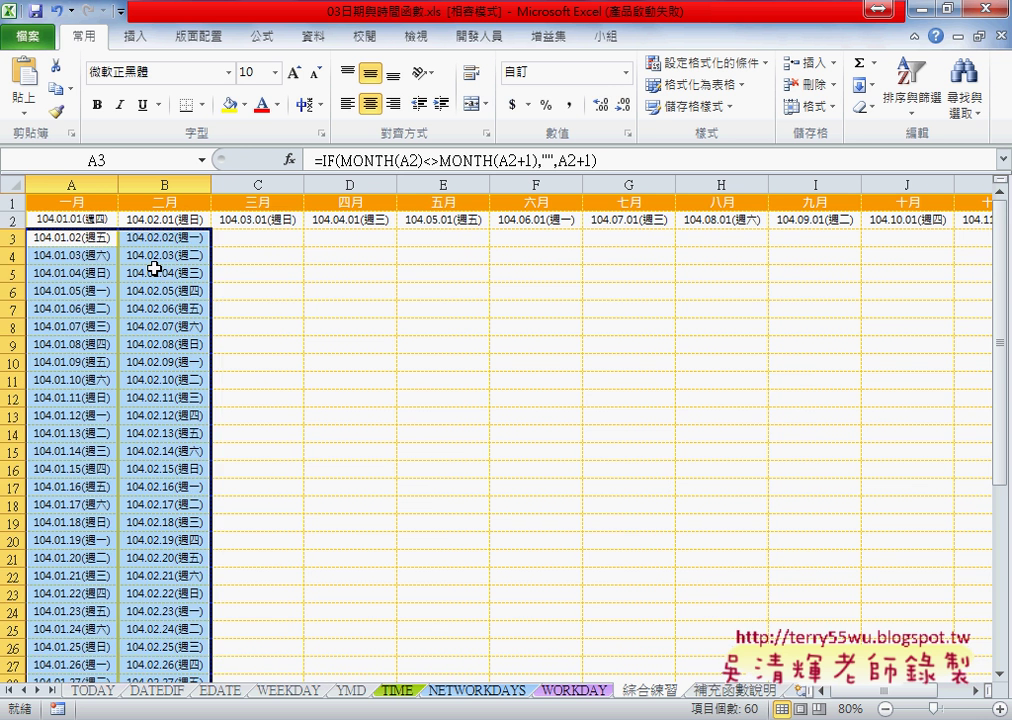
left_click(88, 238)
left_click_drag(602, 161, 322, 160)
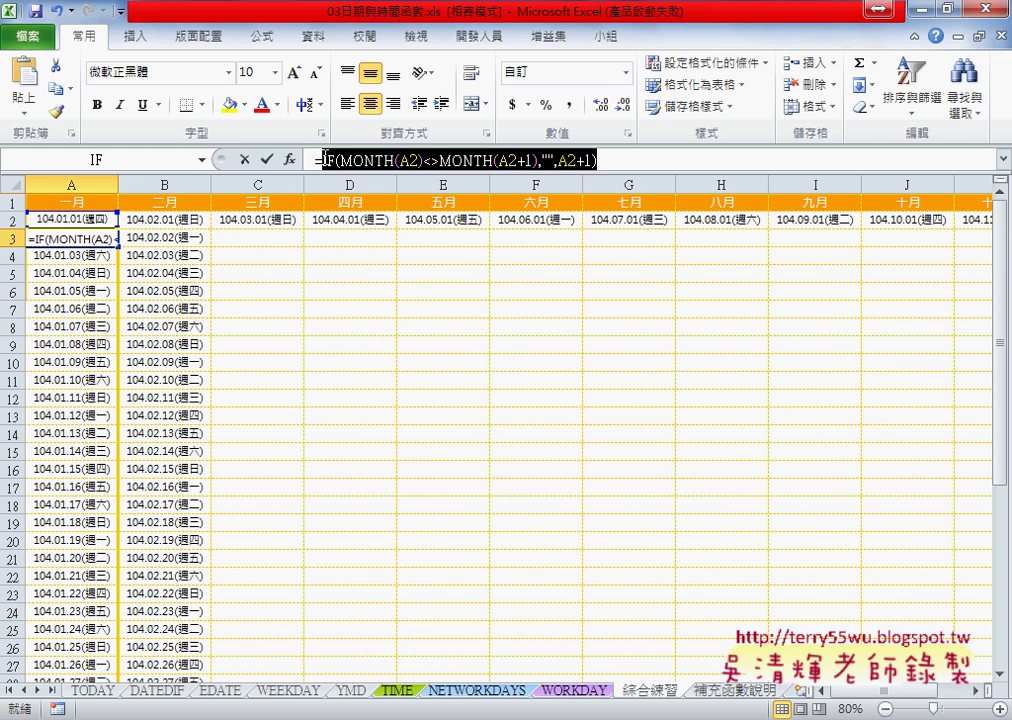
right_click(405, 161)
left_click(420, 168)
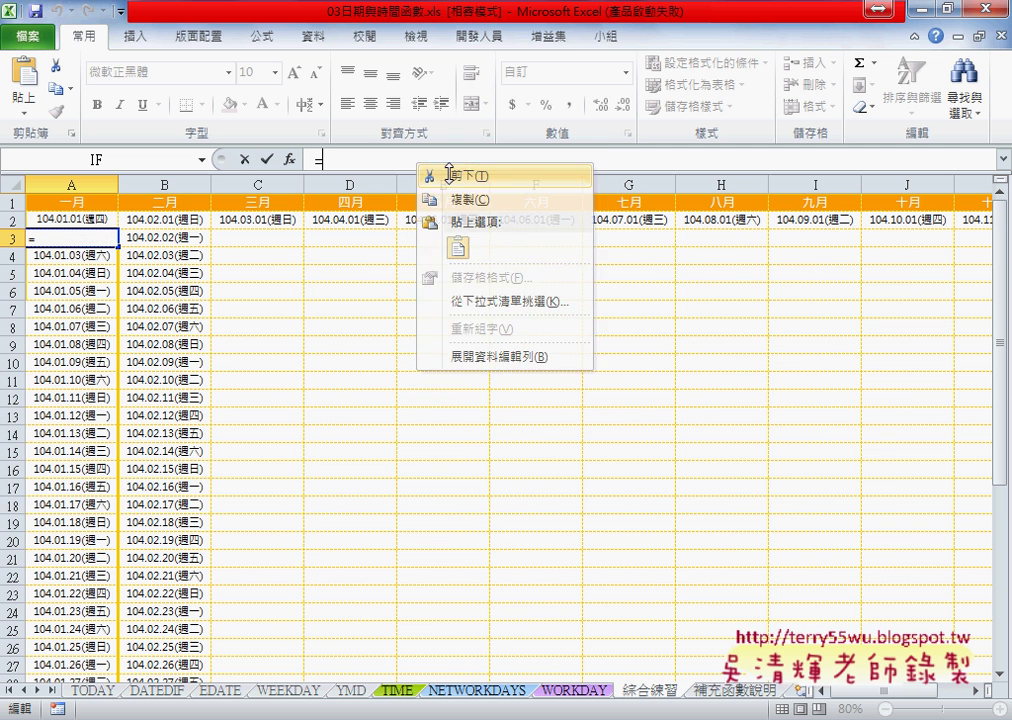
- Wrap the cut IF formula in IFERROR with "" as Value_if_error
left_click(289, 160)
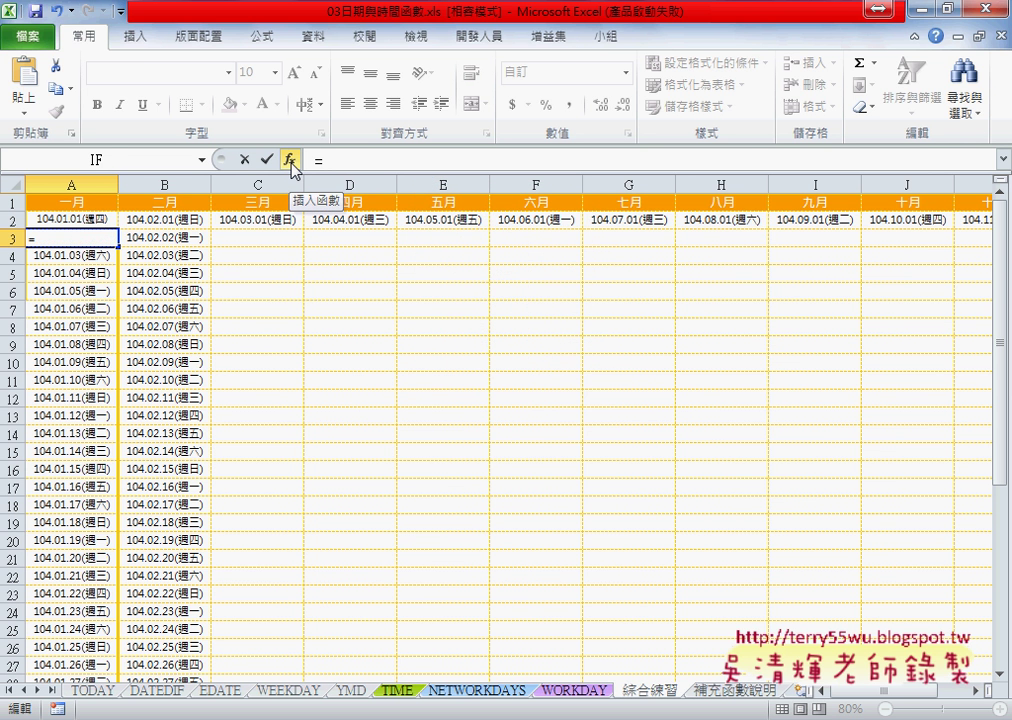
left_click(565, 327)
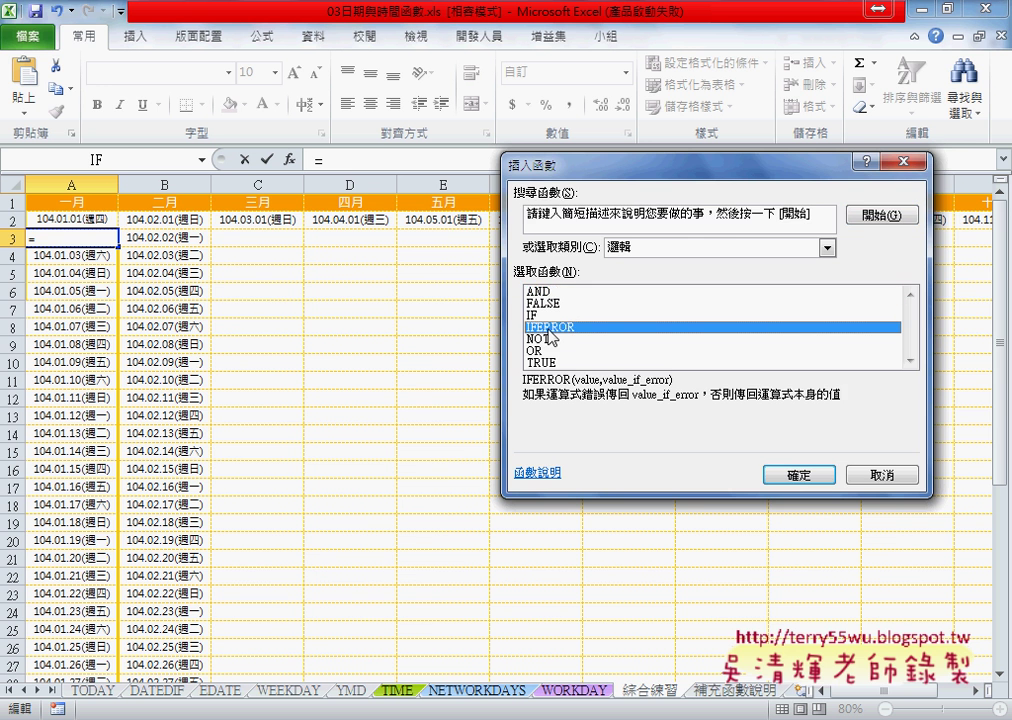
left_click(797, 478)
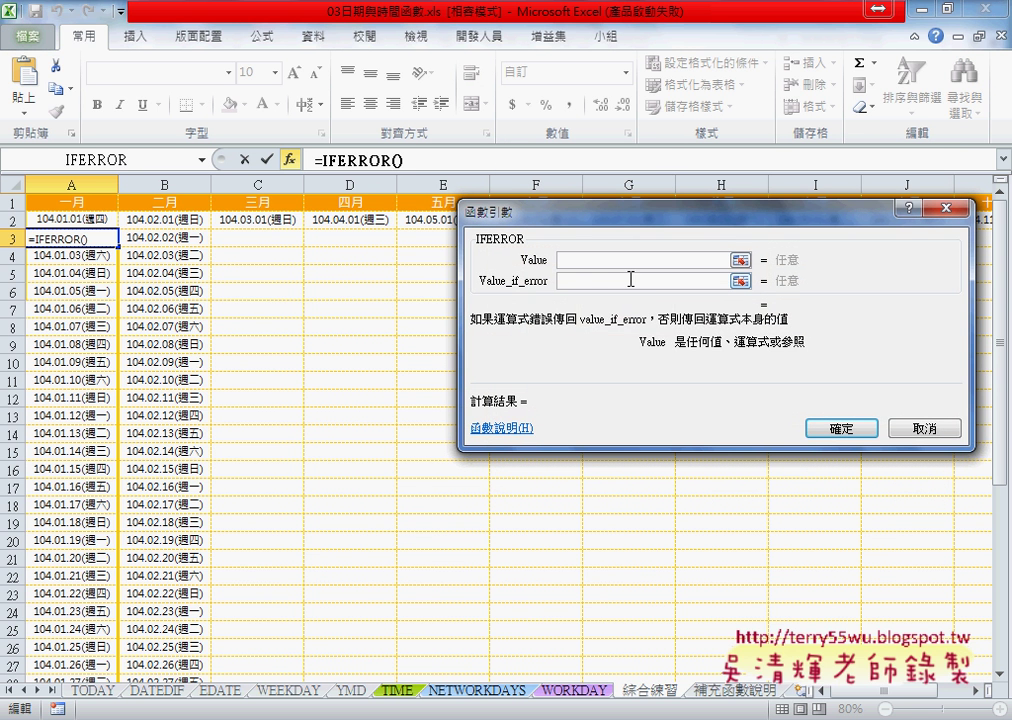
right_click(603, 261)
left_click(655, 316)
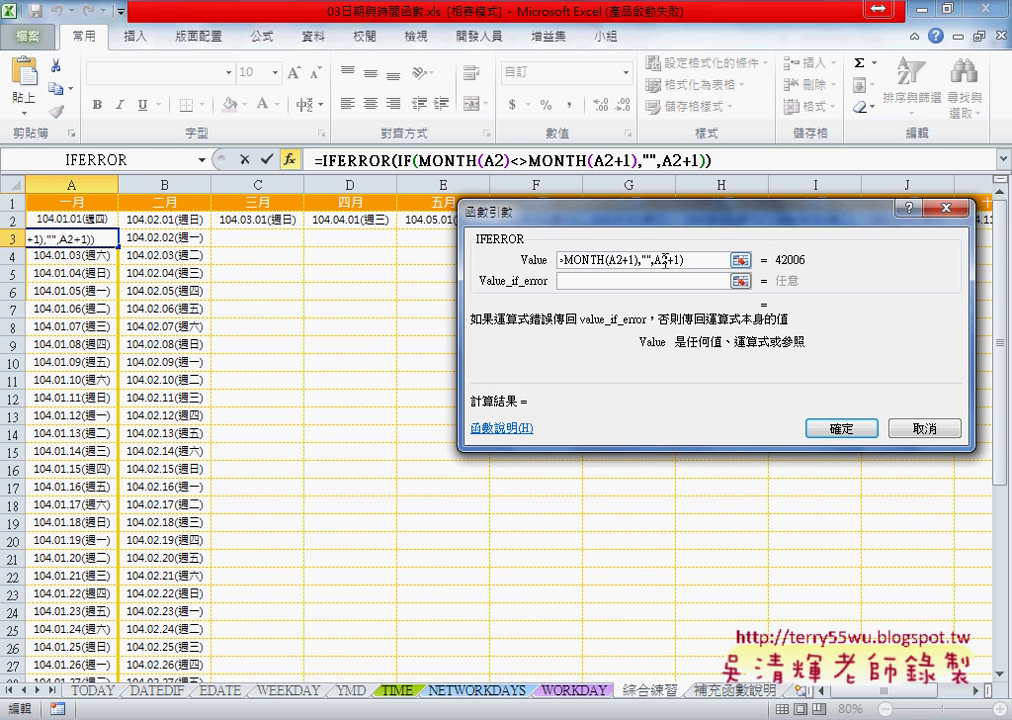
left_click(590, 285)
type("\"")
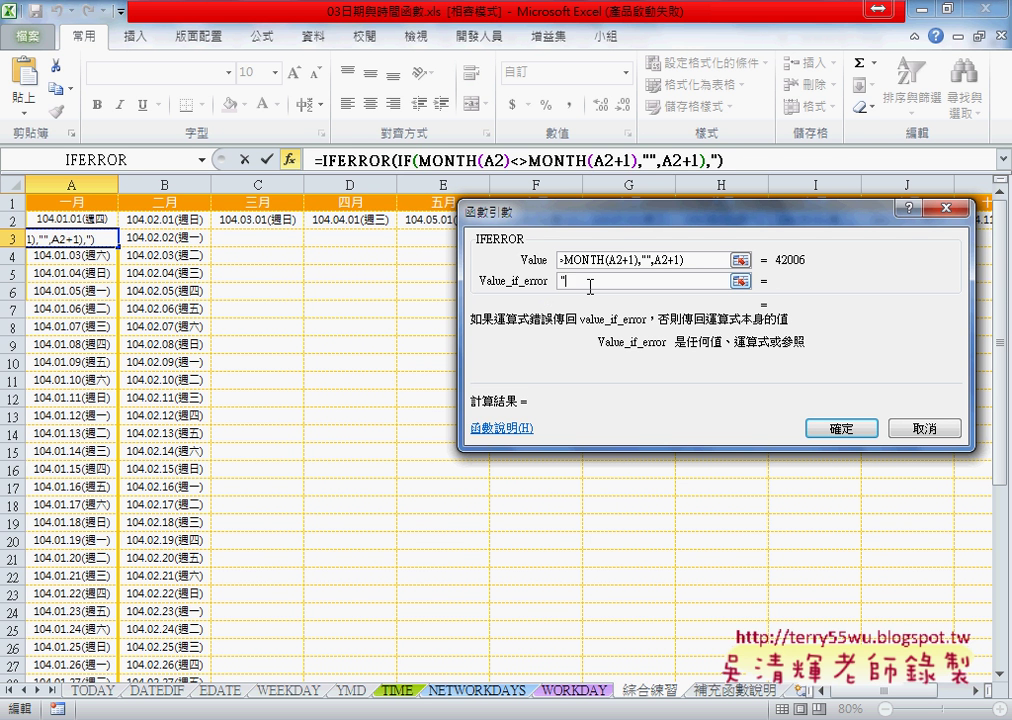
type("\"")
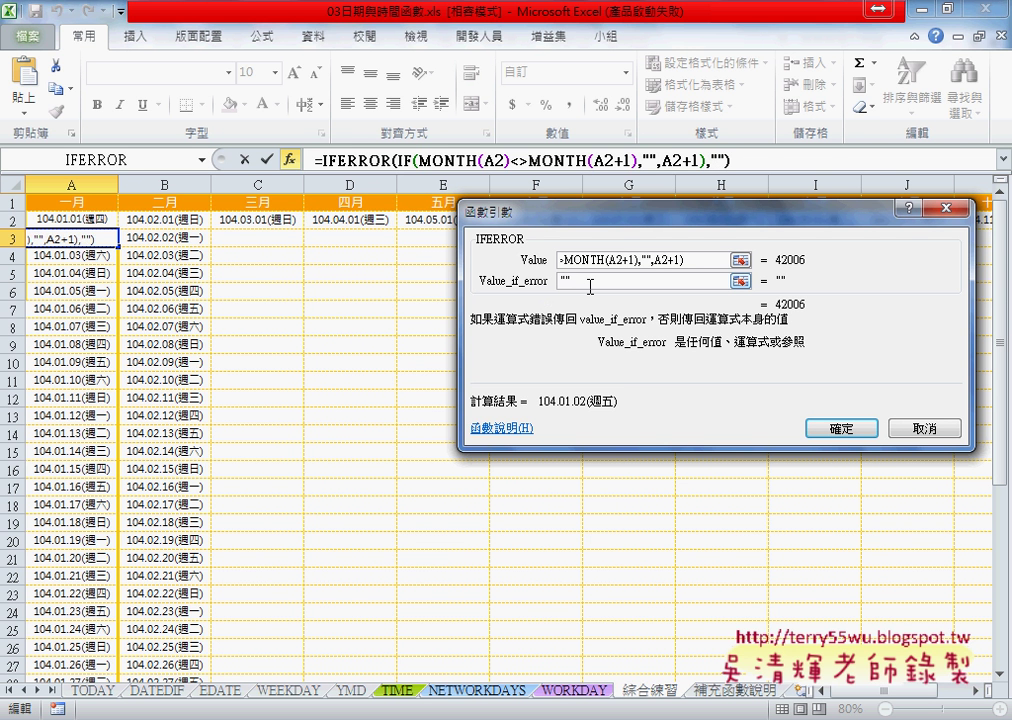
left_click(840, 432)
- Fill the IFERROR formula from A3 down to row 32 and across all month columns
mouse_move(118, 245)
left_mouse_down()
mouse_move(131, 502)
mouse_move(119, 655)
mouse_move(231, 654)
left_mouse_up()
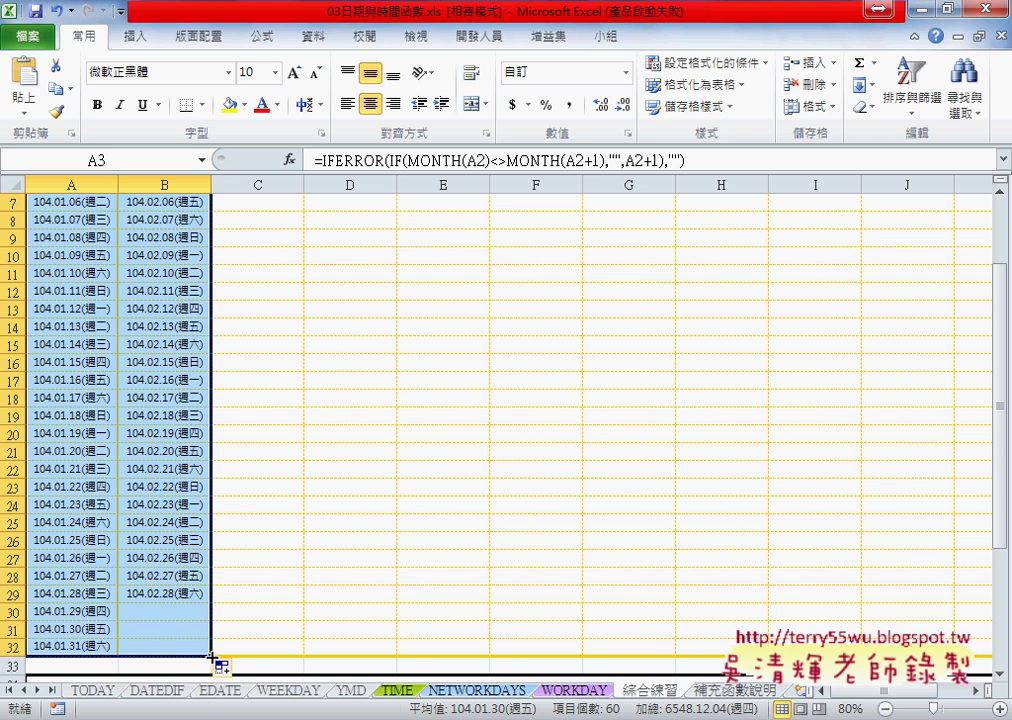
left_click_drag(211, 657, 859, 637)
scroll(716, 552, "left", 3)
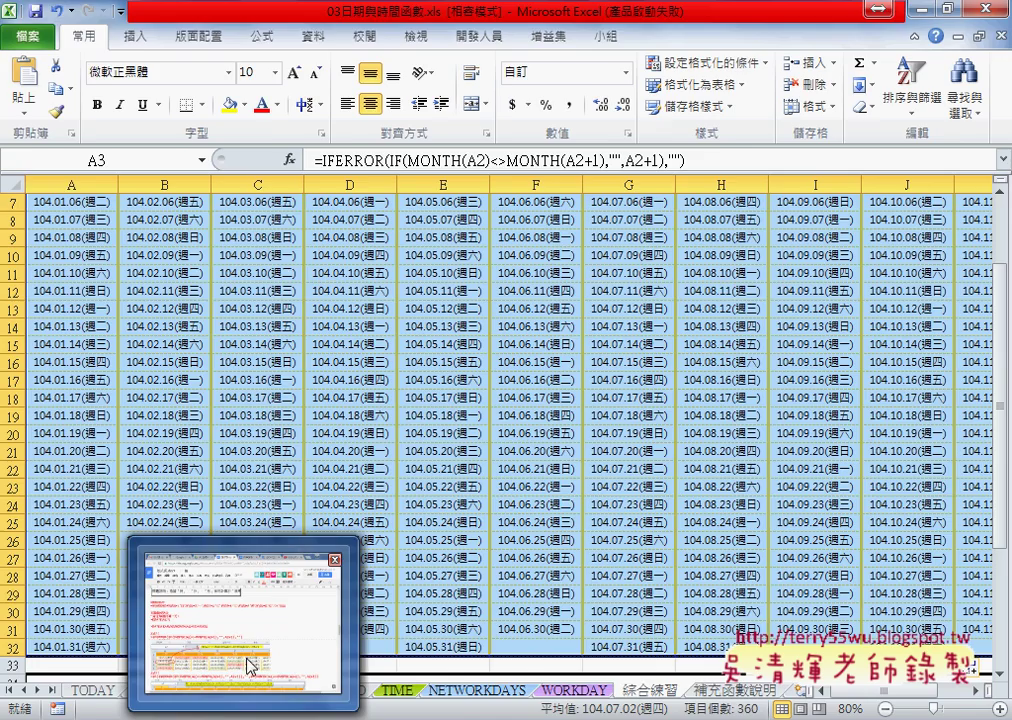
left_click(250, 667)
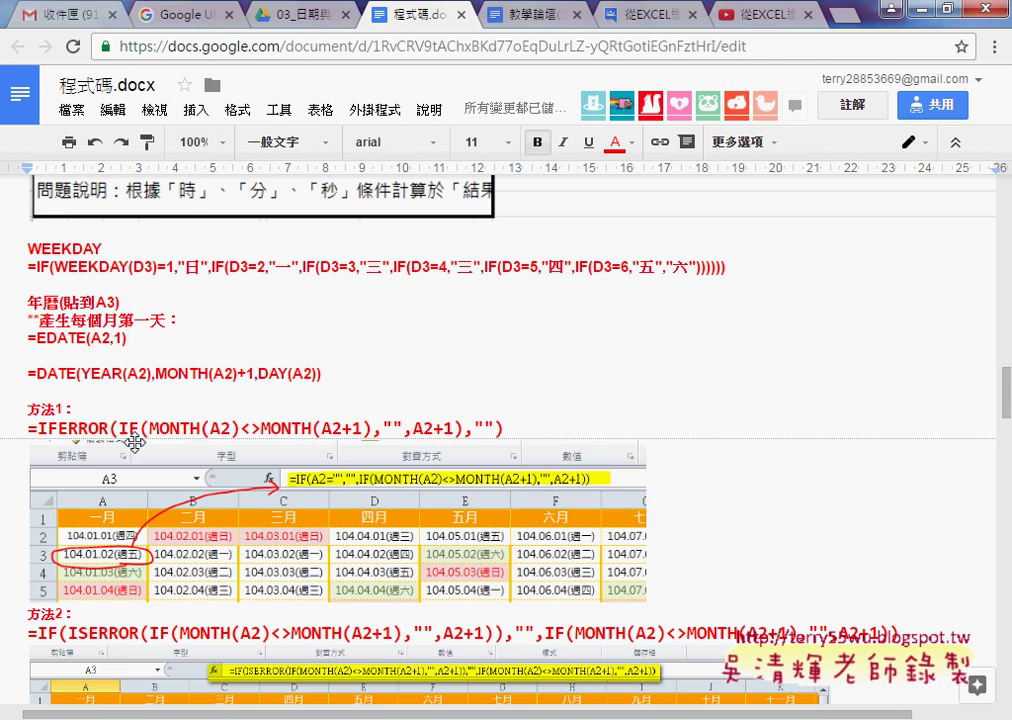
- Compare IFERROR in 方法1 with ISERROR in 方法2 in 程式碼.docx, then return to Excel
left_click_drag(38, 428, 100, 428)
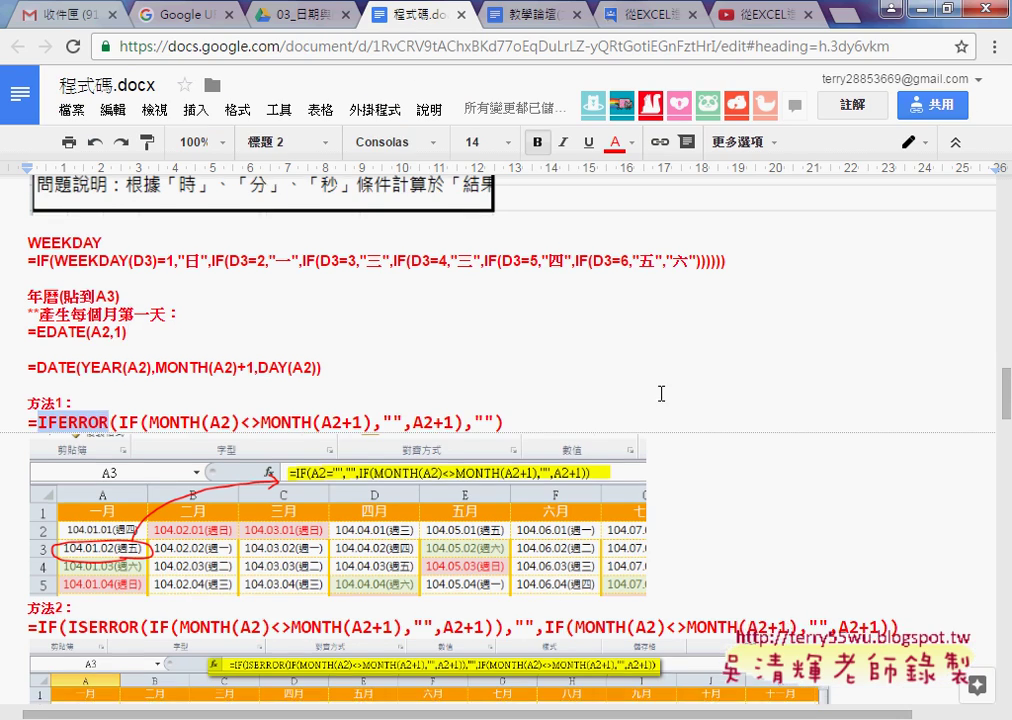
scroll(656, 383, "down", 3)
scroll(656, 383, "down", 1)
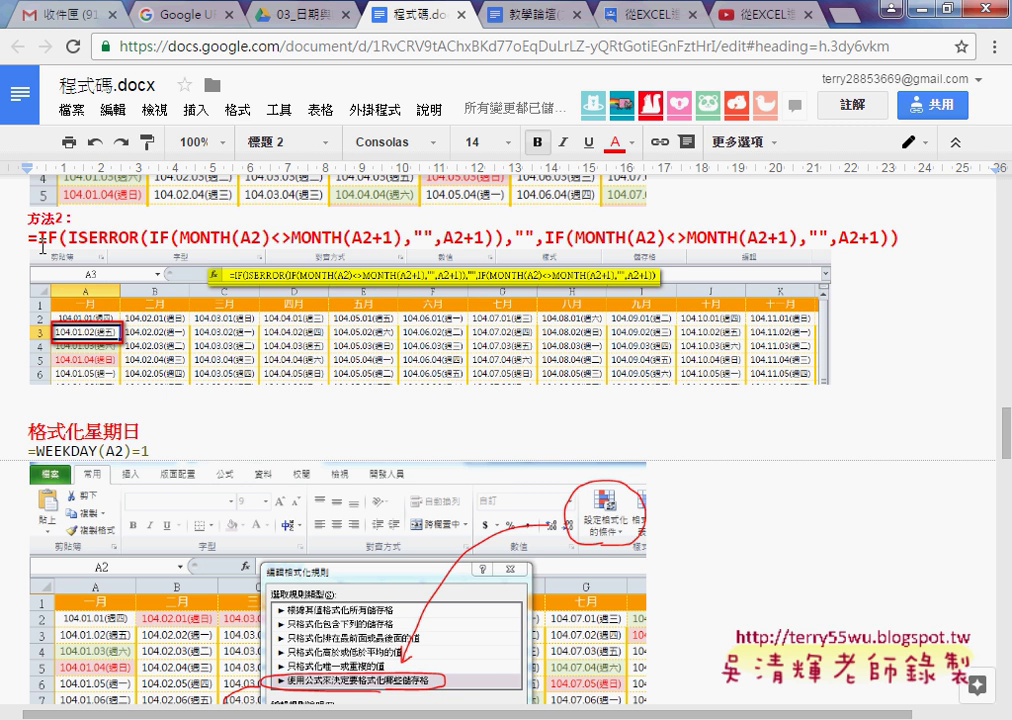
left_click_drag(38, 237, 138, 237)
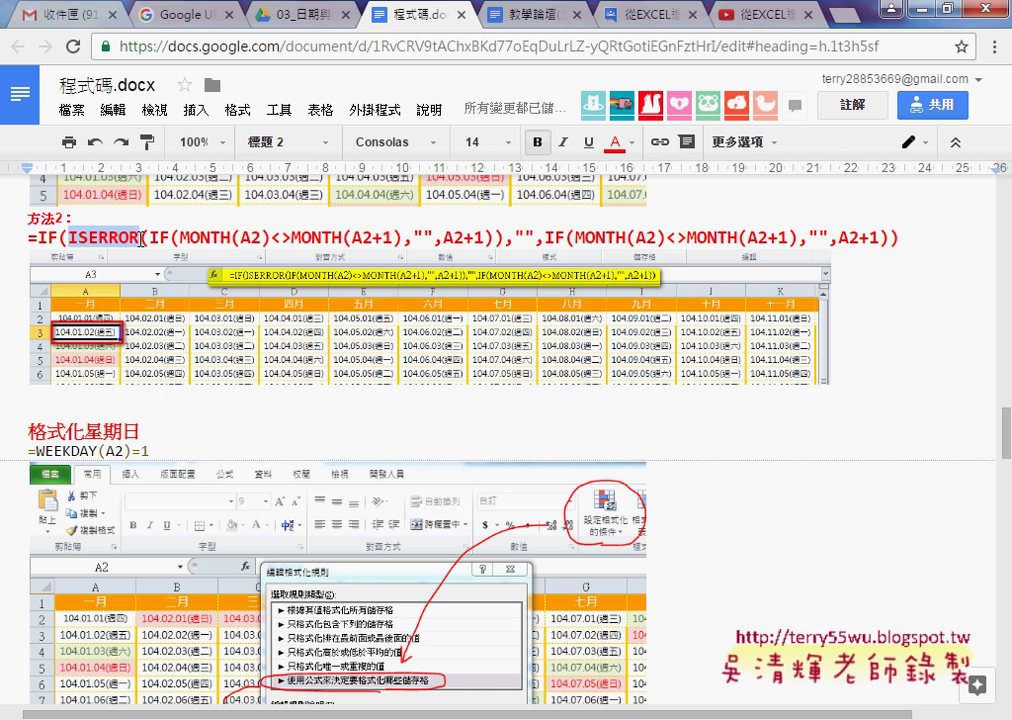
scroll(141, 237, "up", 3)
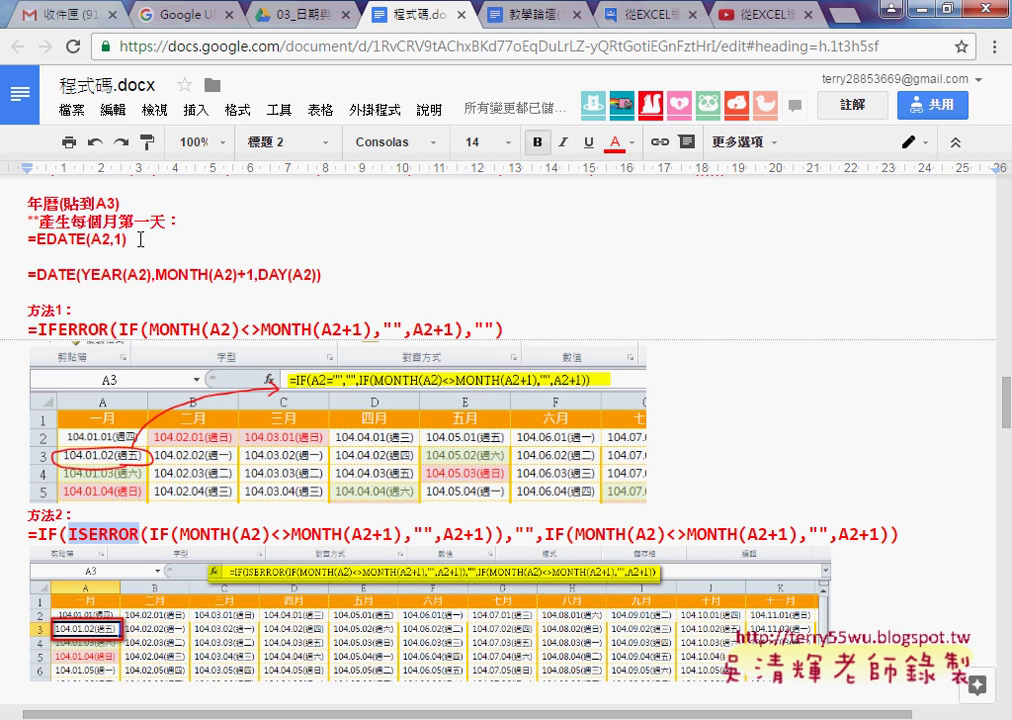
left_click_drag(39, 329, 112, 329)
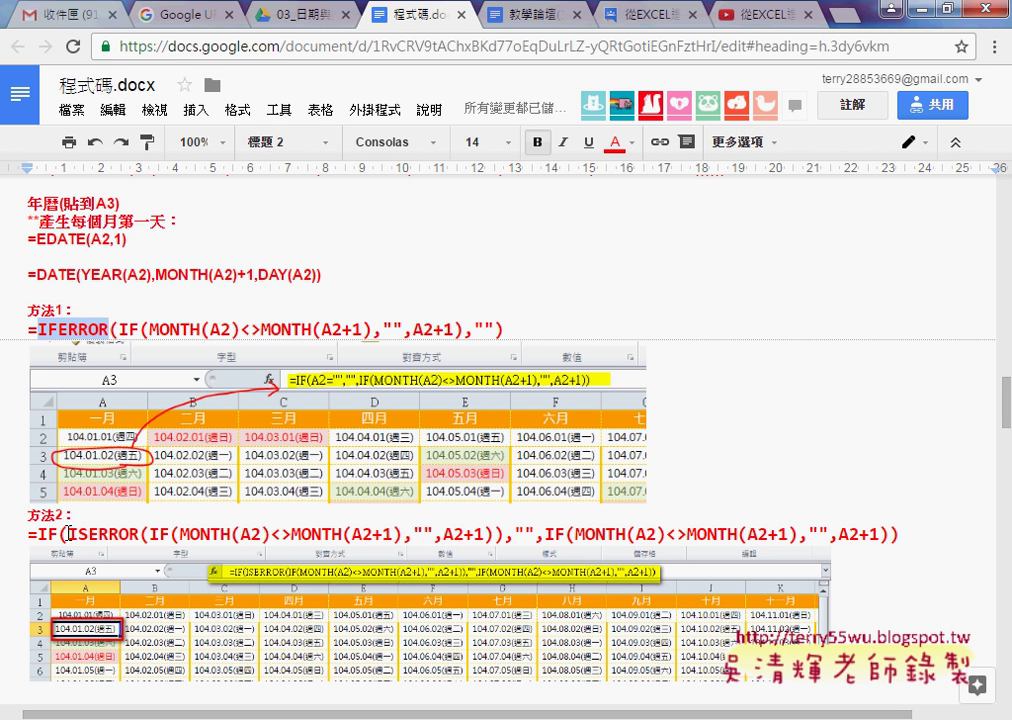
left_click_drag(68, 533, 138, 533)
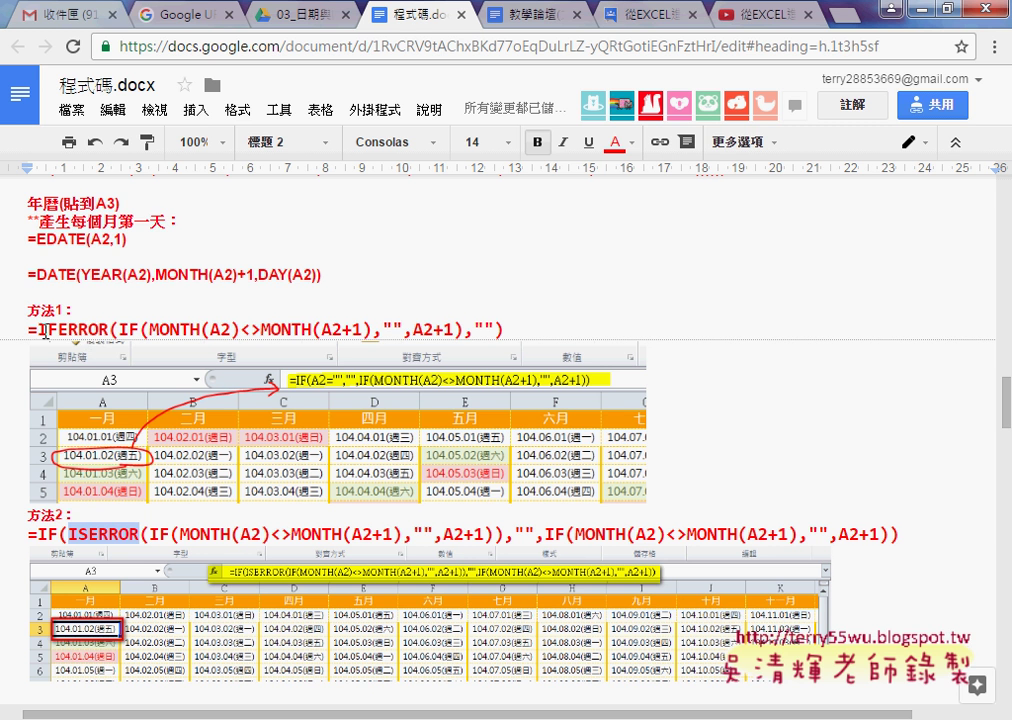
left_click_drag(40, 330, 108, 330)
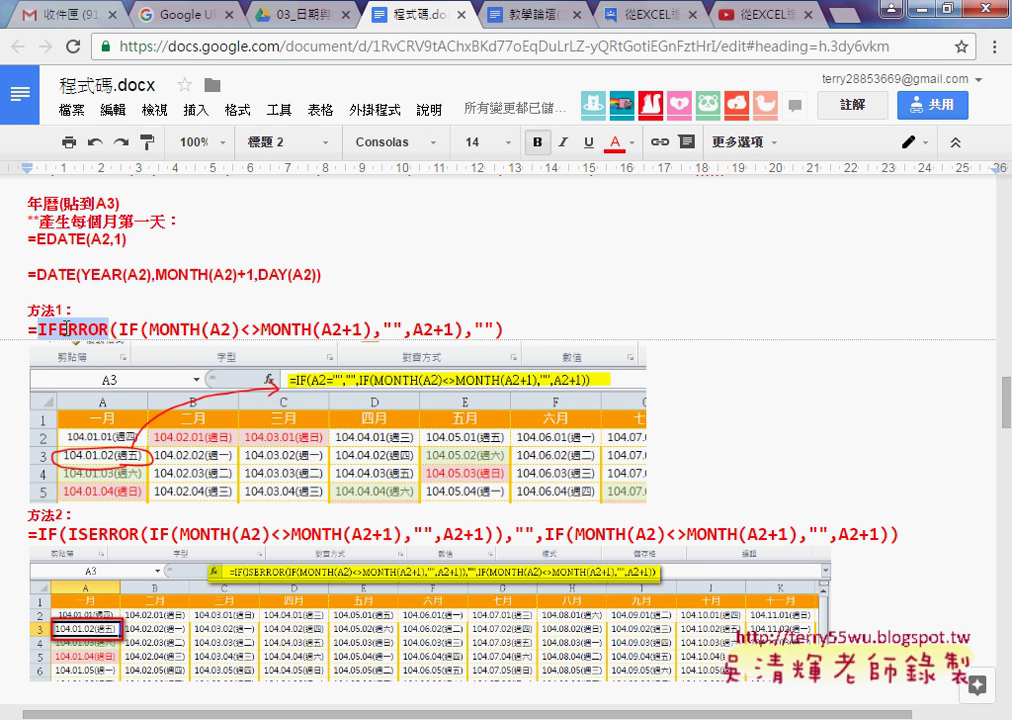
scroll(66, 330, "down", 2)
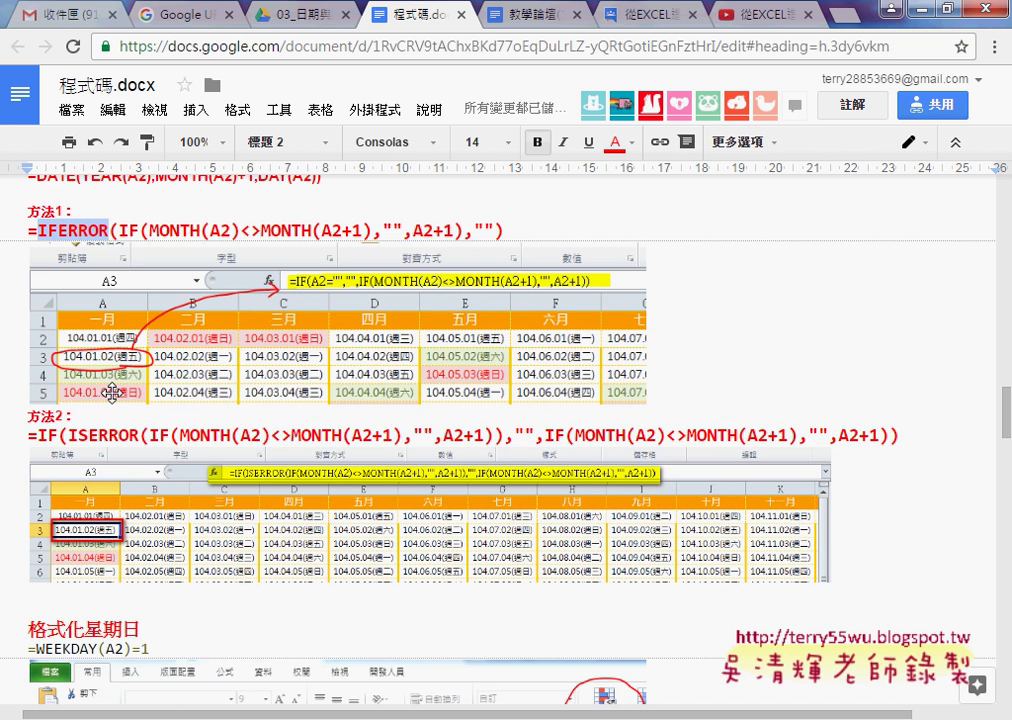
key("alt+Tab")
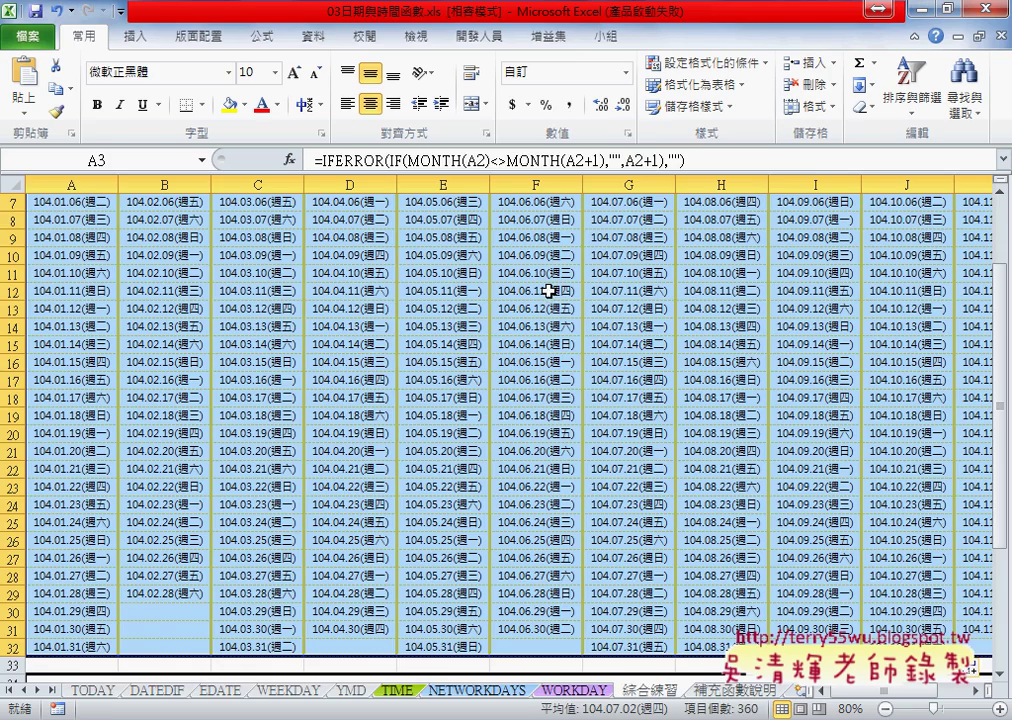
- Give the Saturday date 104.01.03 in A4 green text and a pale olive fill
left_click(350, 343)
scroll(297, 447, "up", 2)
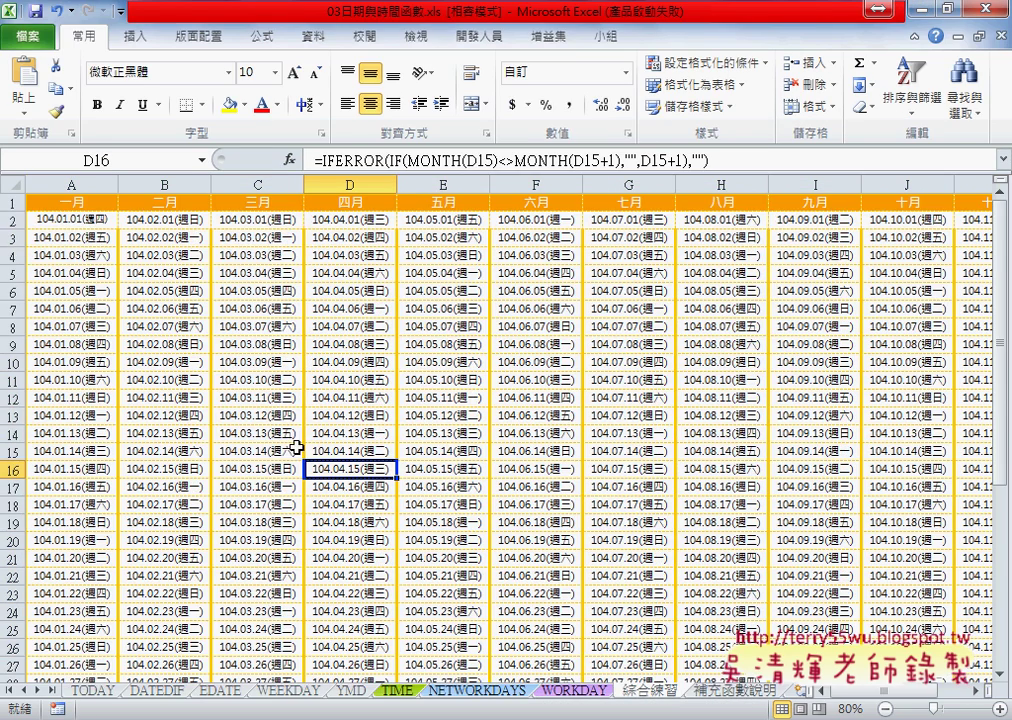
left_click(82, 255)
left_click(92, 272)
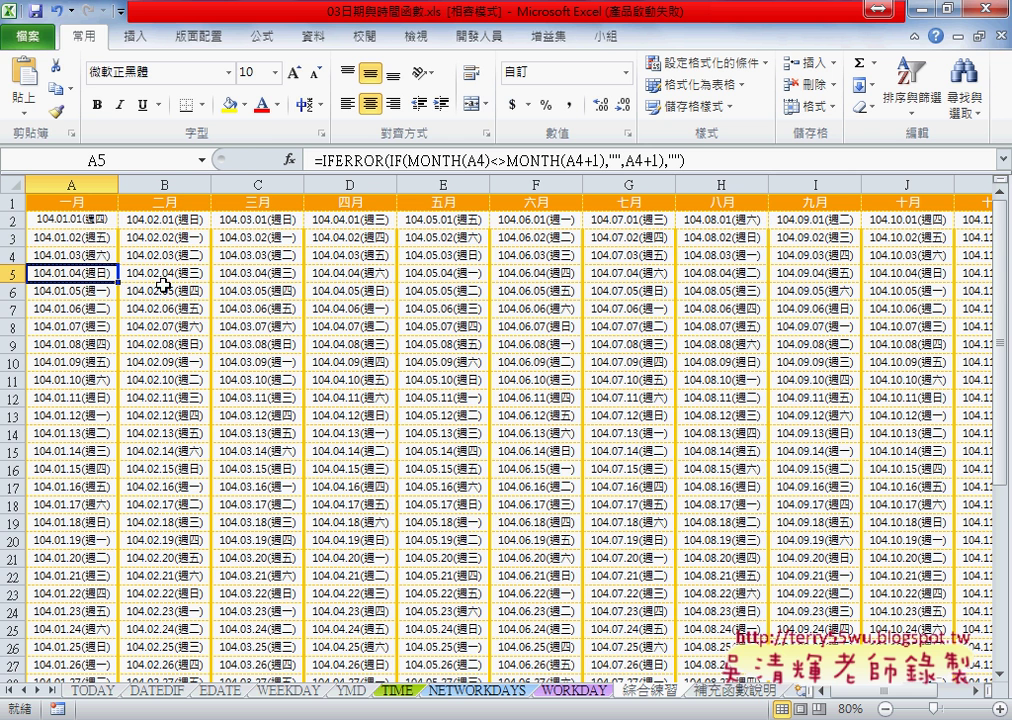
left_click(81, 255)
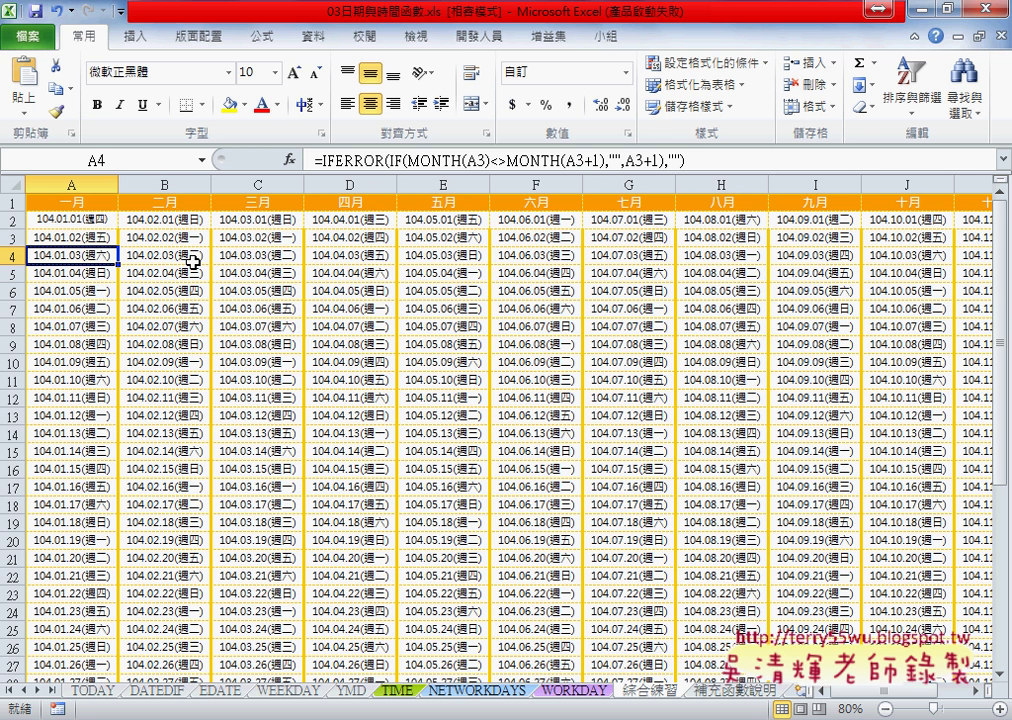
left_click(277, 104)
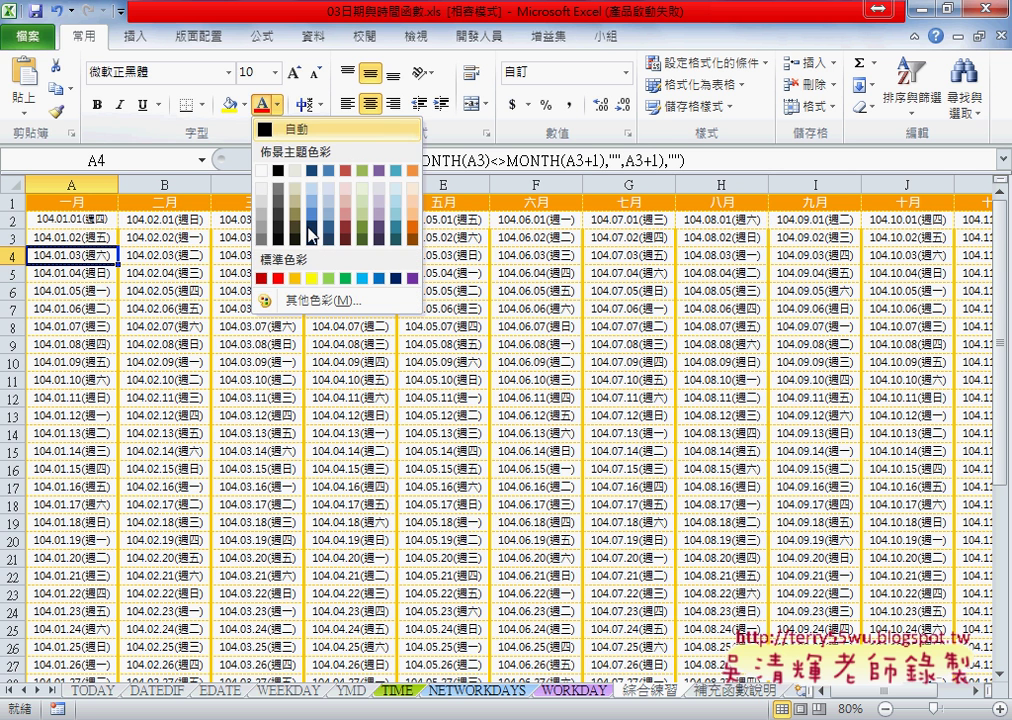
left_click(362, 240)
left_click(247, 104)
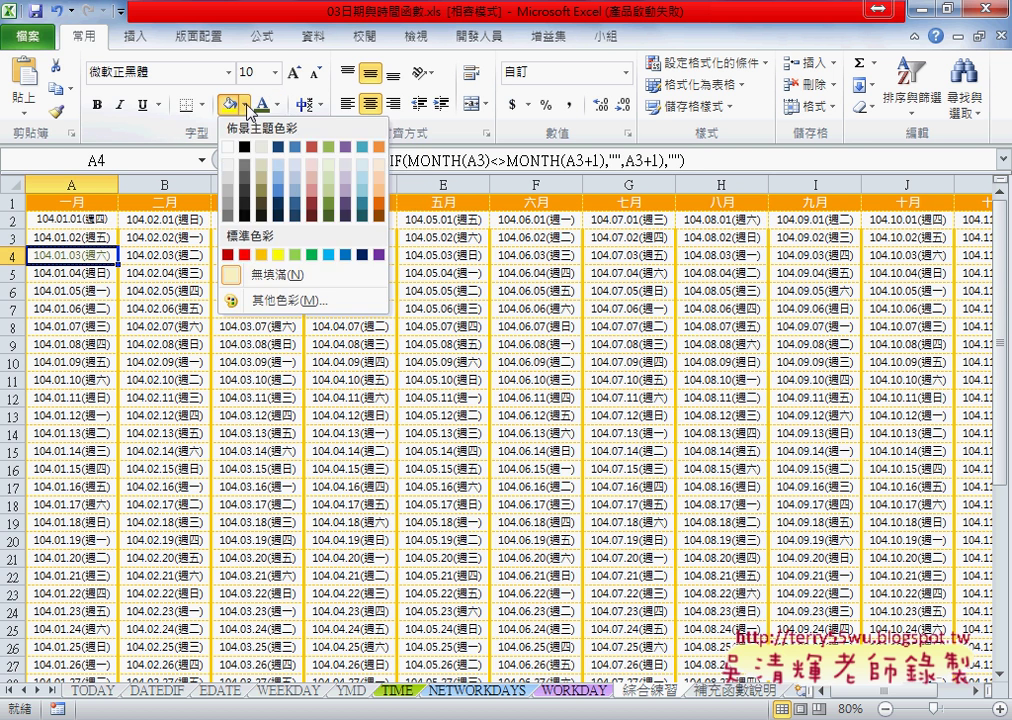
left_click(333, 167)
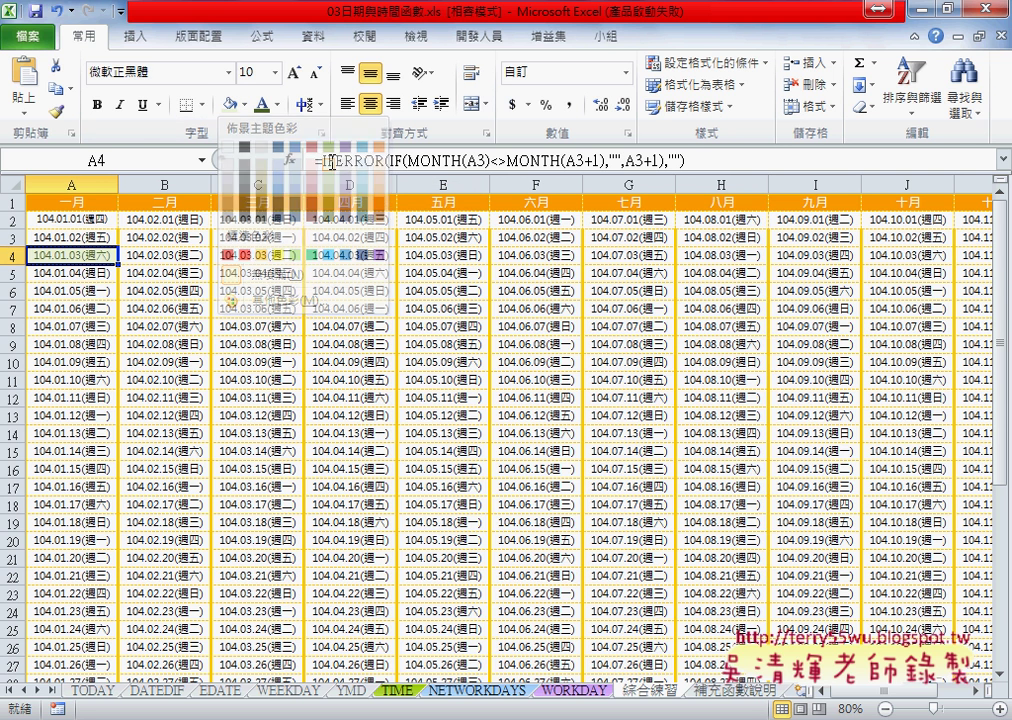
- Give the Sunday date 104.01.04 in A5 red text on a yellow fill
left_click(90, 290)
left_click(277, 104)
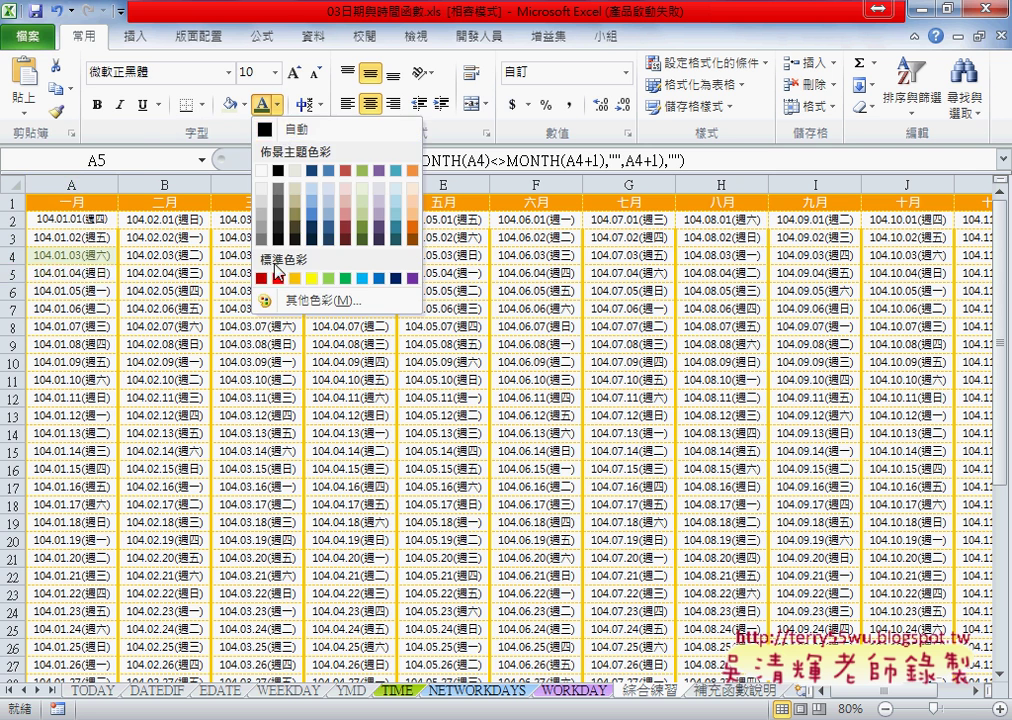
left_click(277, 268)
left_click(244, 104)
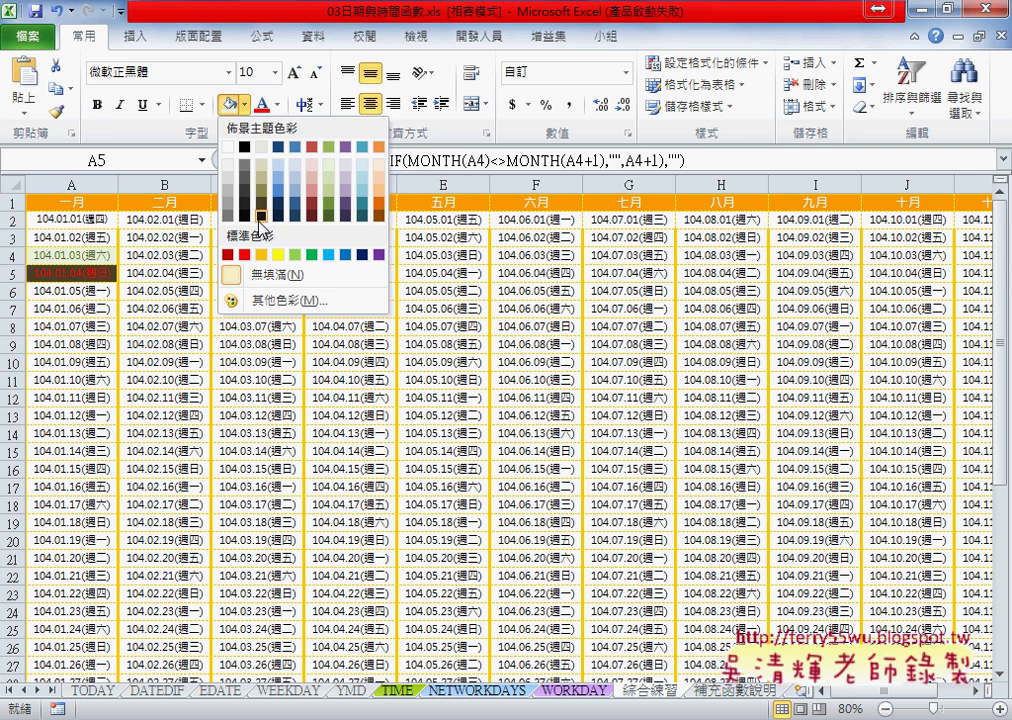
left_click(276, 254)
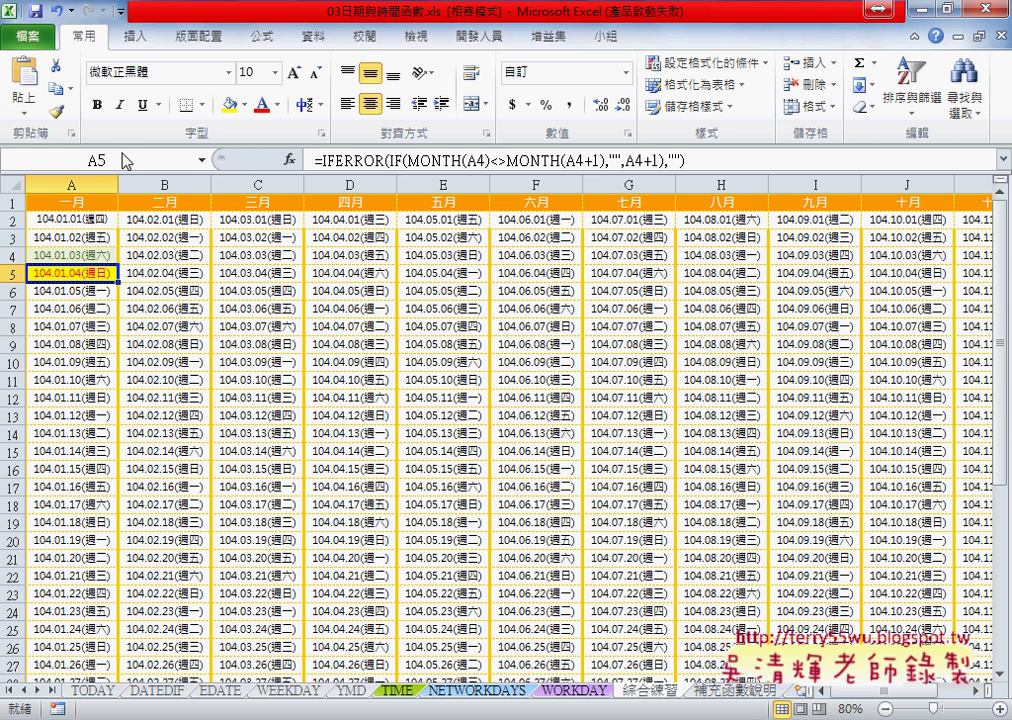
left_click(60, 110)
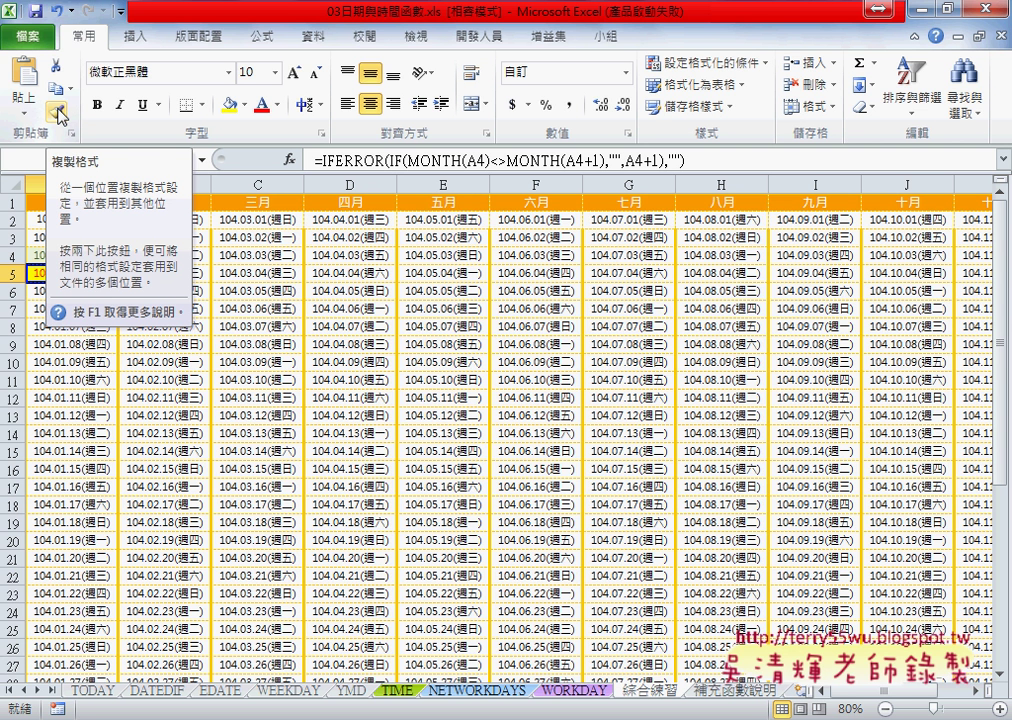
- Copy A5's red-on-yellow Sunday style onto A12 and A19 with Format Painter
left_click(56, 111)
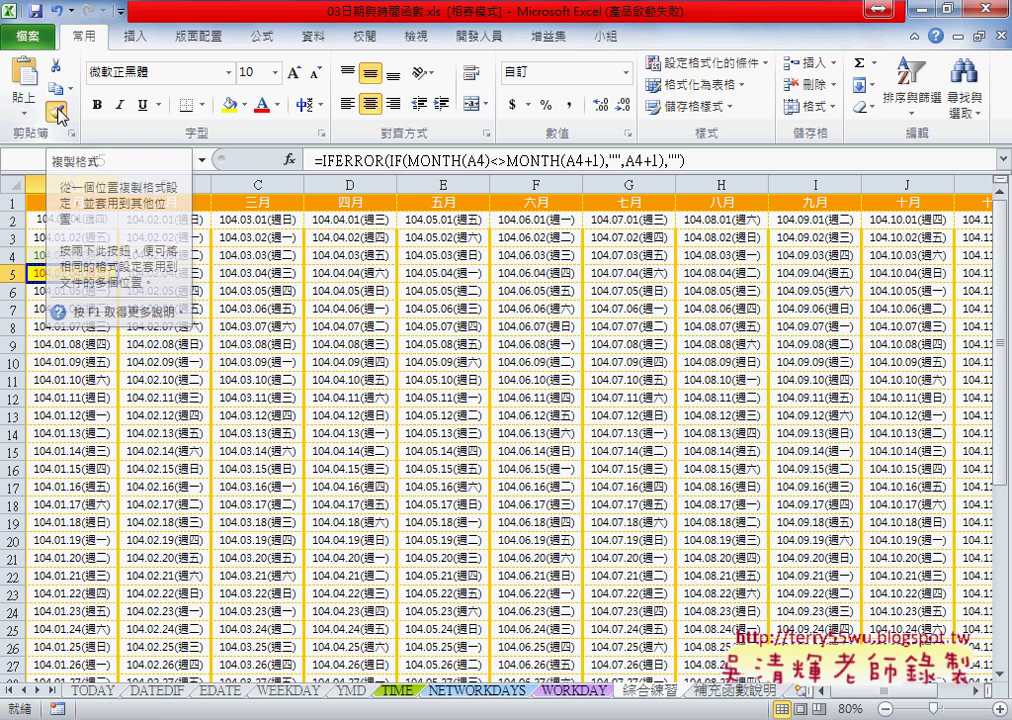
left_click(82, 398)
left_click(80, 521)
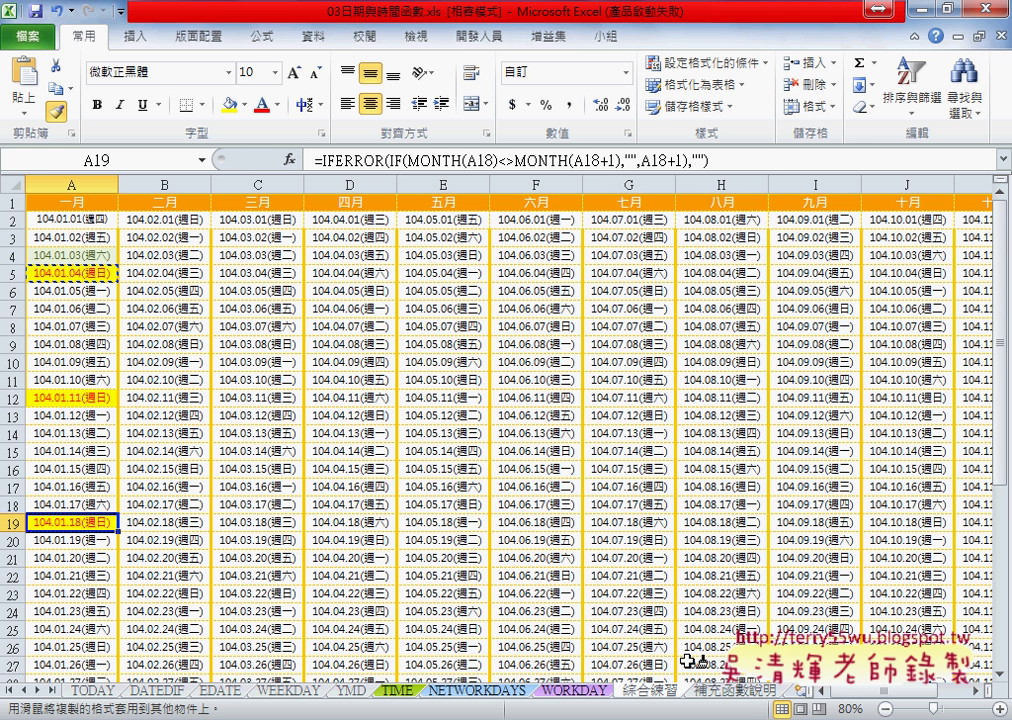
key("Escape")
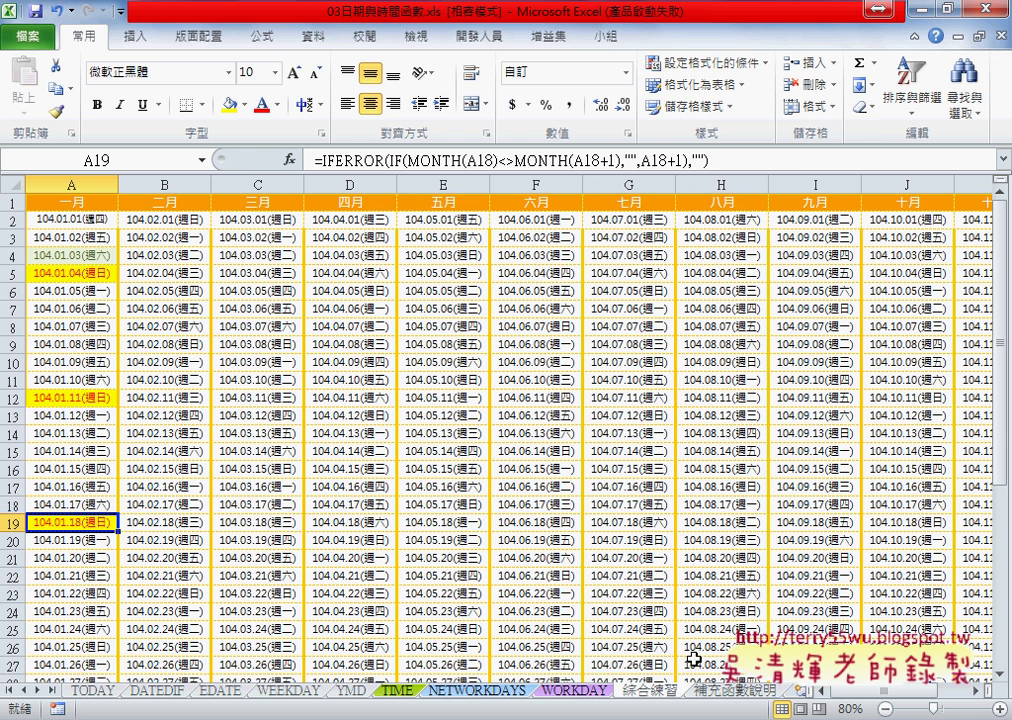
left_click(709, 70)
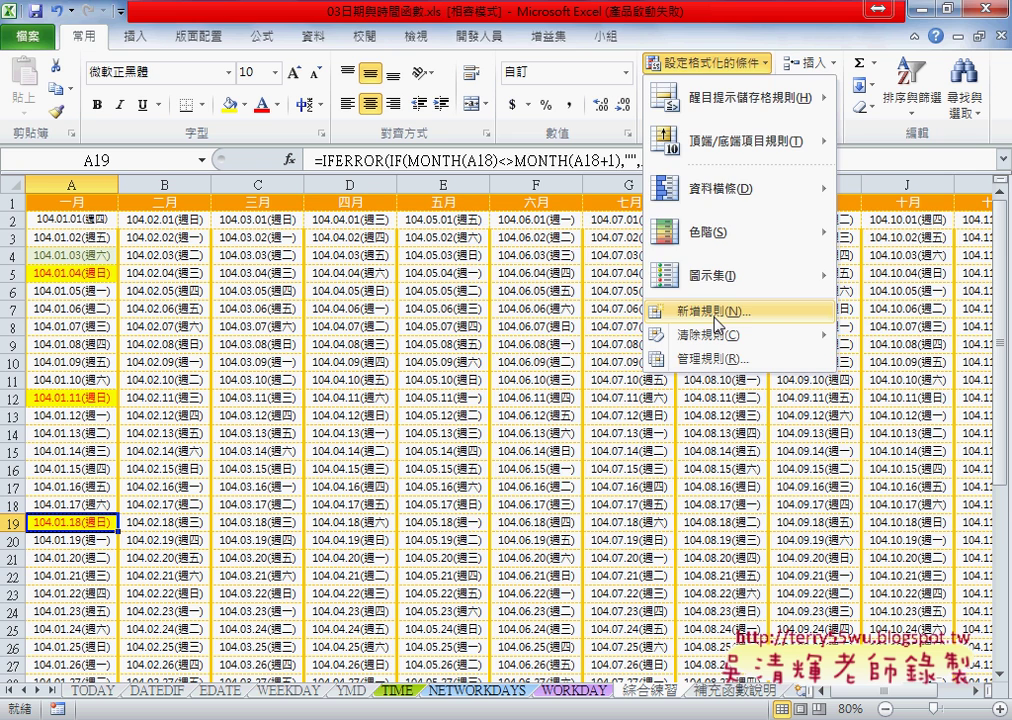
- Start a new conditional formatting rule and browse the rule types, including the colour-scale type
left_click(716, 322)
left_click(590, 216)
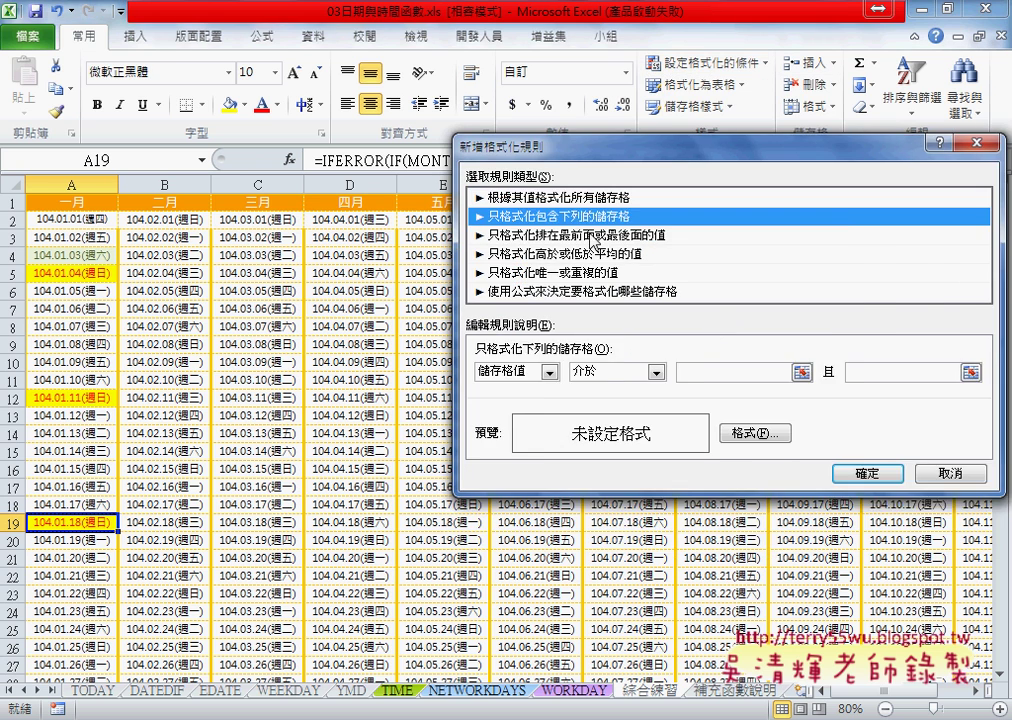
left_click(591, 253)
left_click(592, 272)
left_click(594, 291)
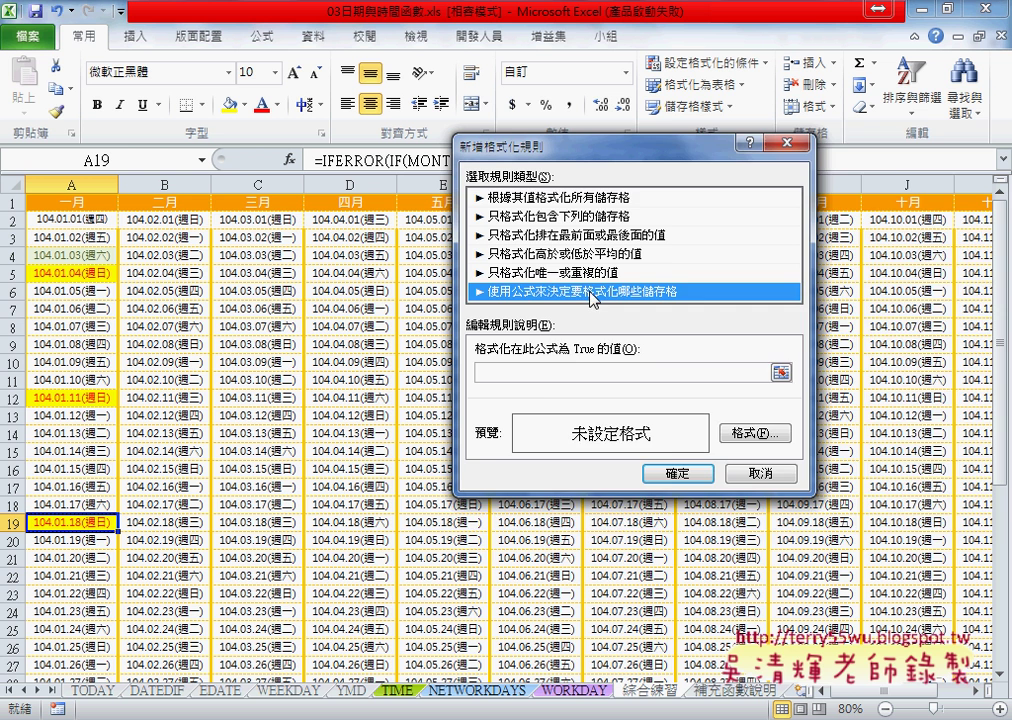
left_click(596, 198)
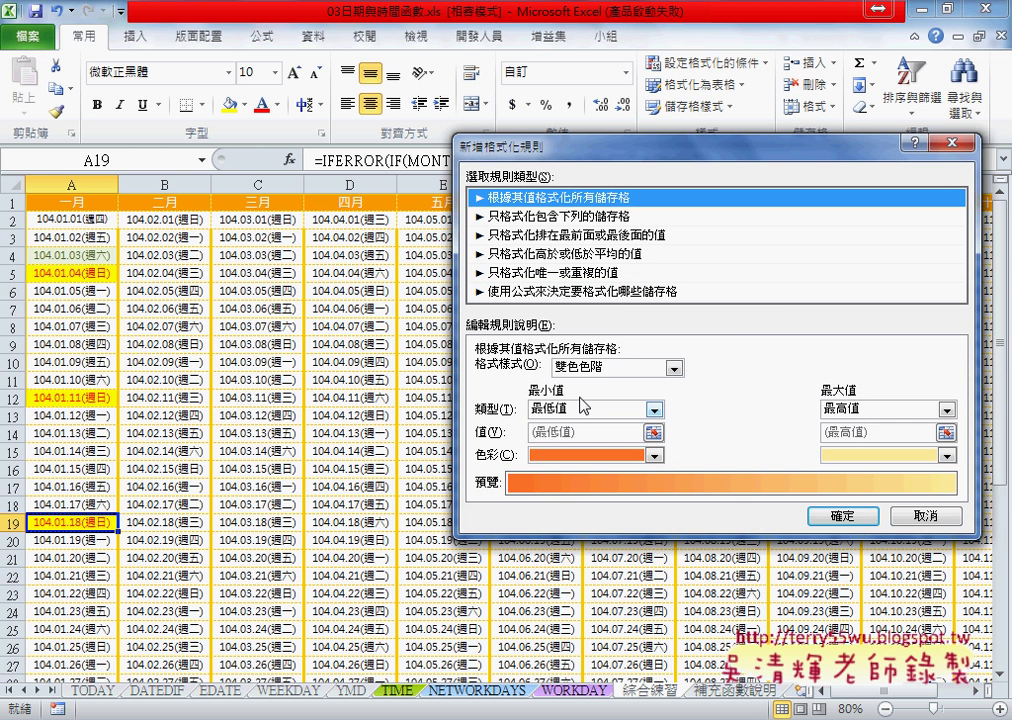
- Try the cell-value rule type and review its condition and comparison options
left_click(563, 217)
left_click(549, 372)
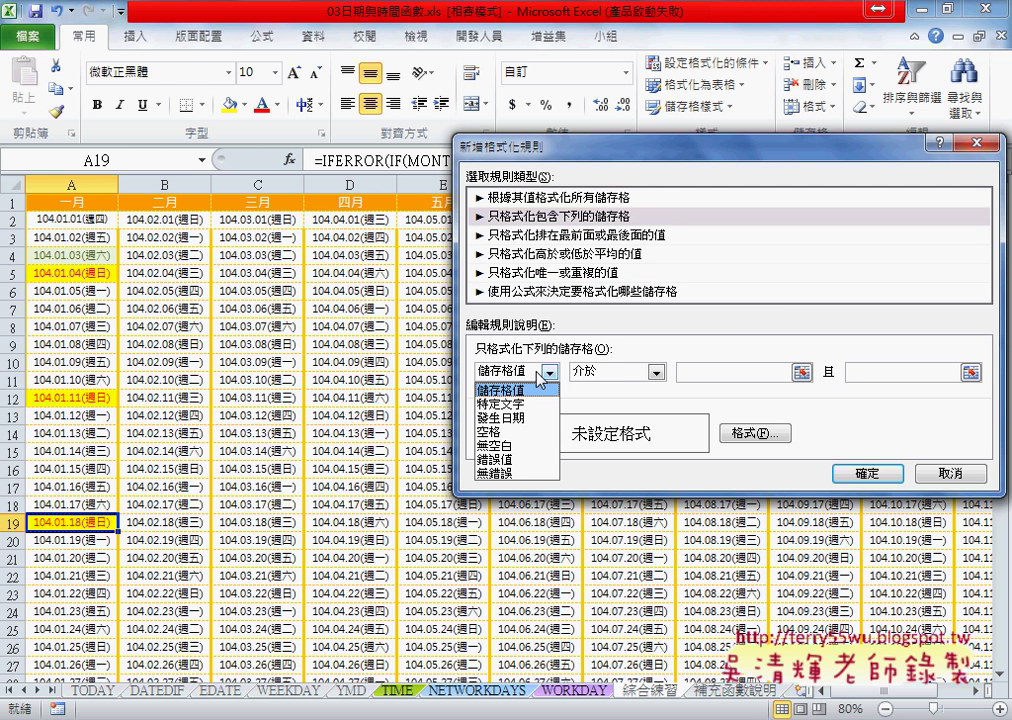
left_click(549, 372)
left_click(620, 374)
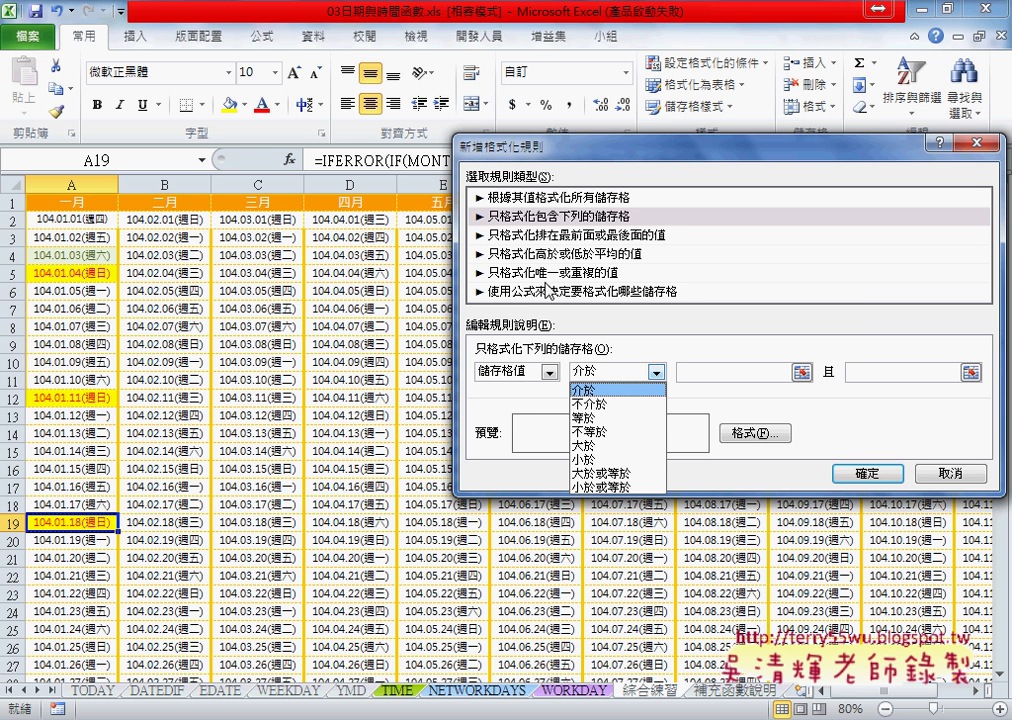
left_click(502, 296)
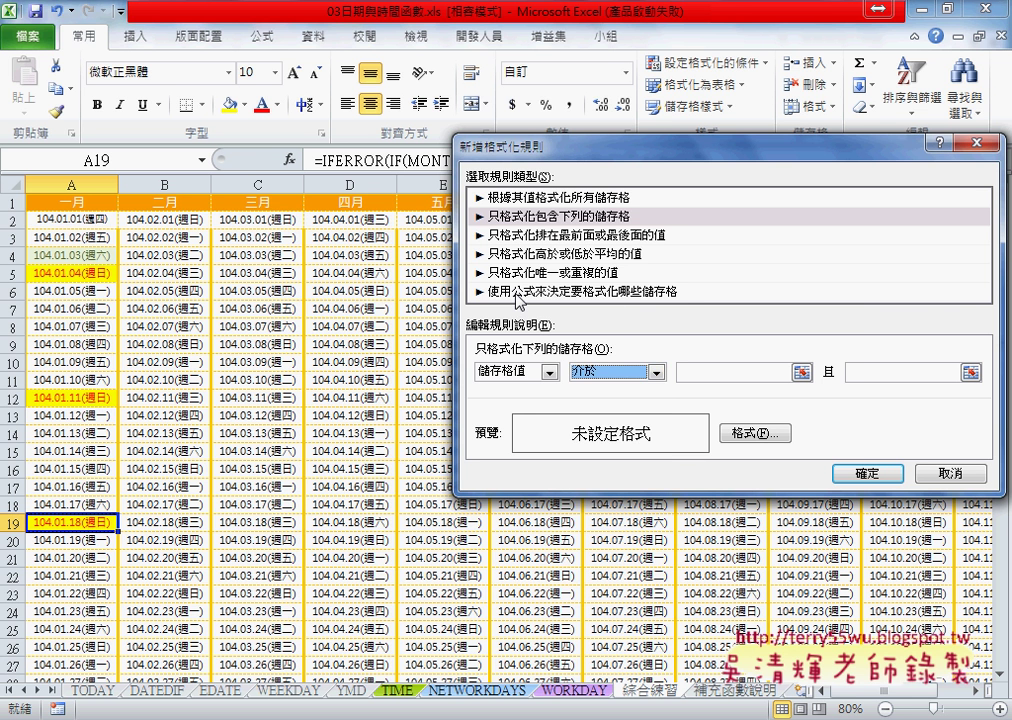
- Choose the 'Use a formula to determine which cells to format' rule type
left_click(524, 293)
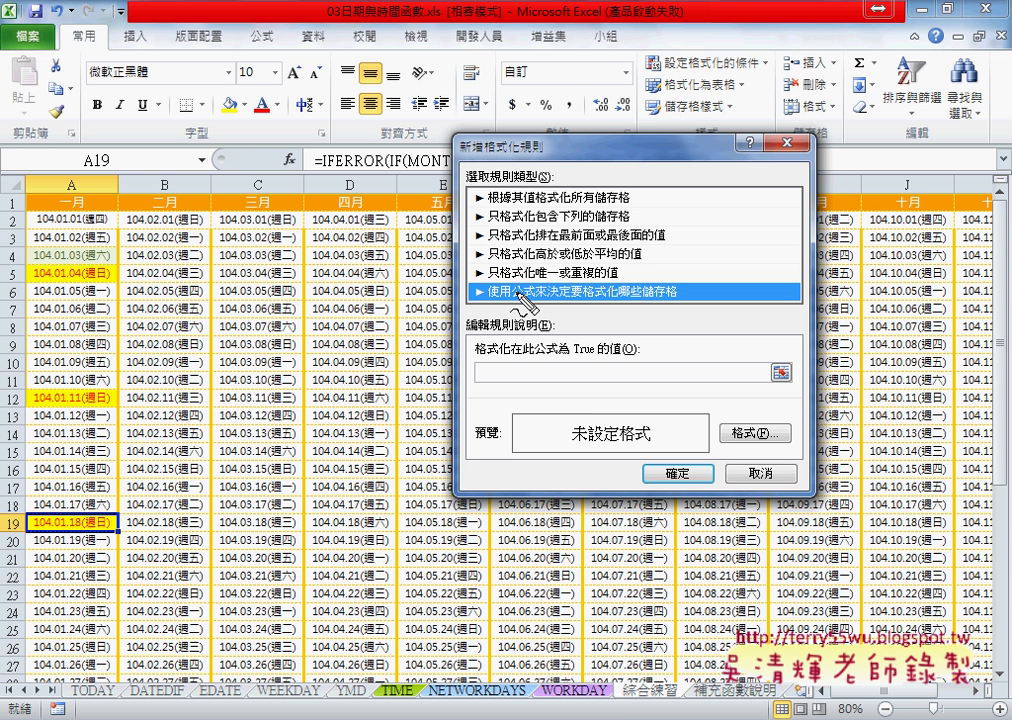
left_click_drag(510, 323, 553, 323)
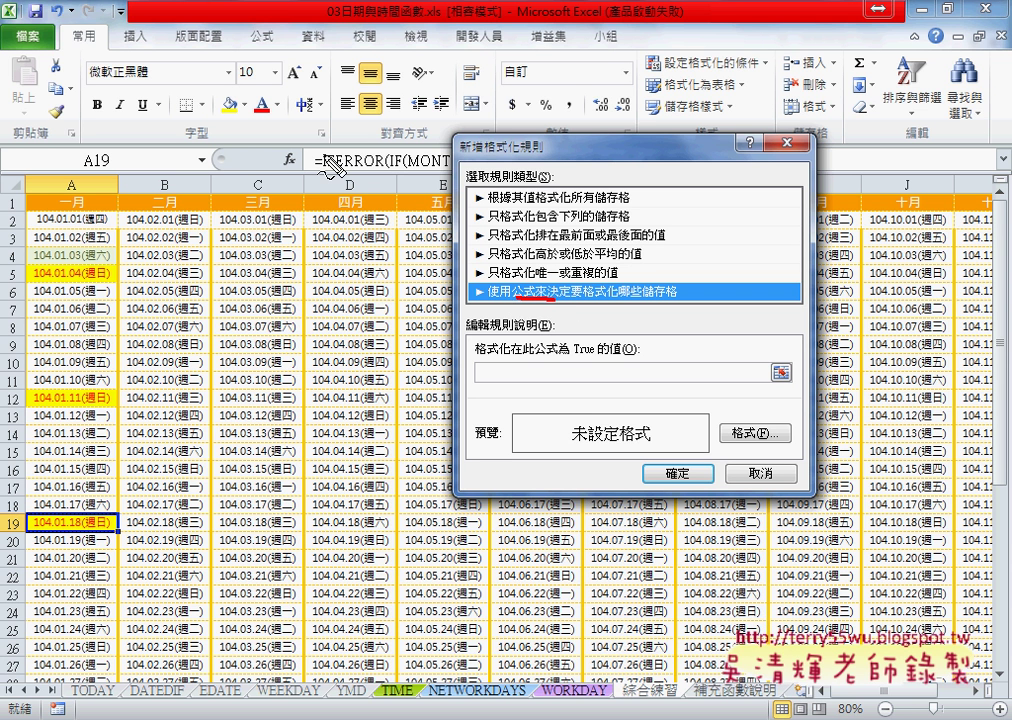
mouse_move(284, 143)
left_mouse_down()
mouse_move(296, 172)
mouse_move(282, 178)
left_mouse_up()
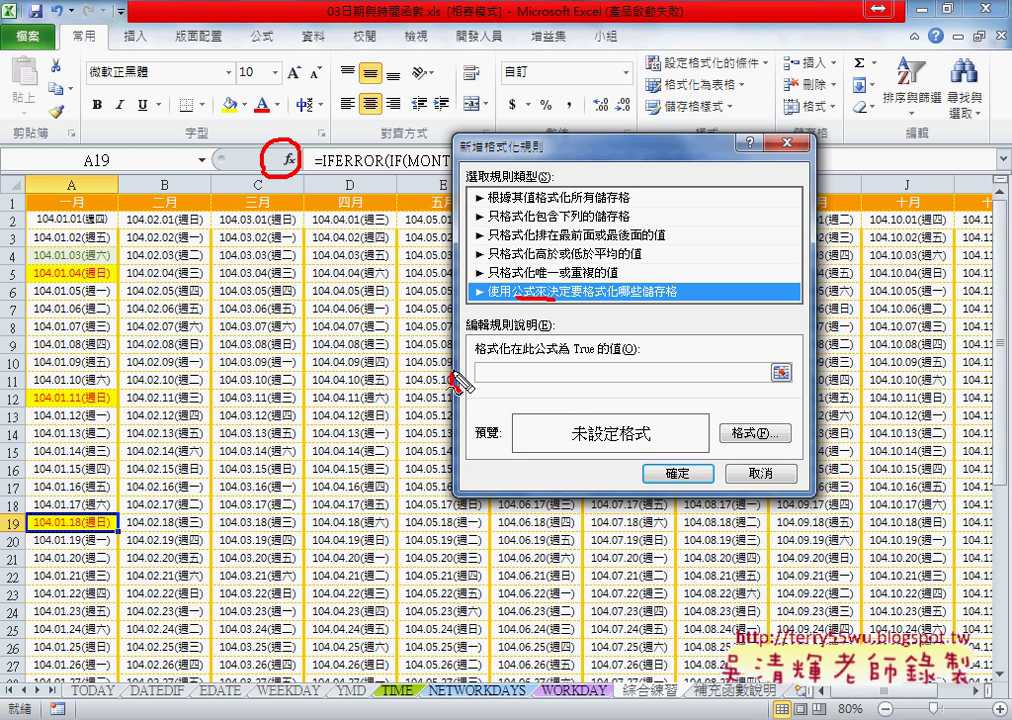
left_click_drag(474, 364, 468, 387)
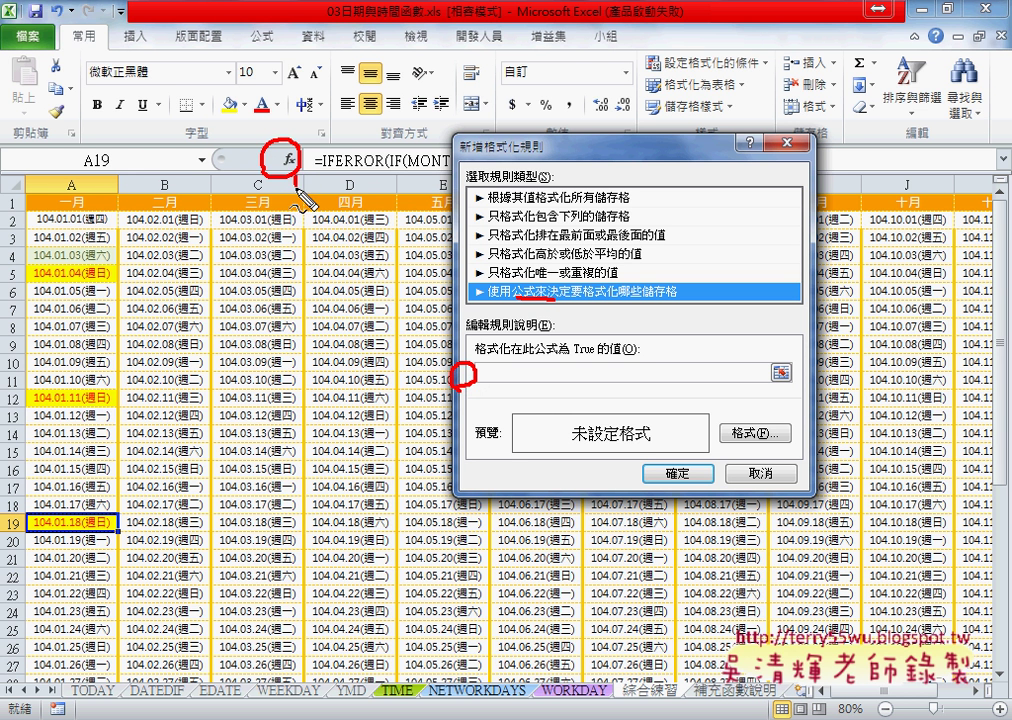
left_click_drag(283, 178, 448, 375)
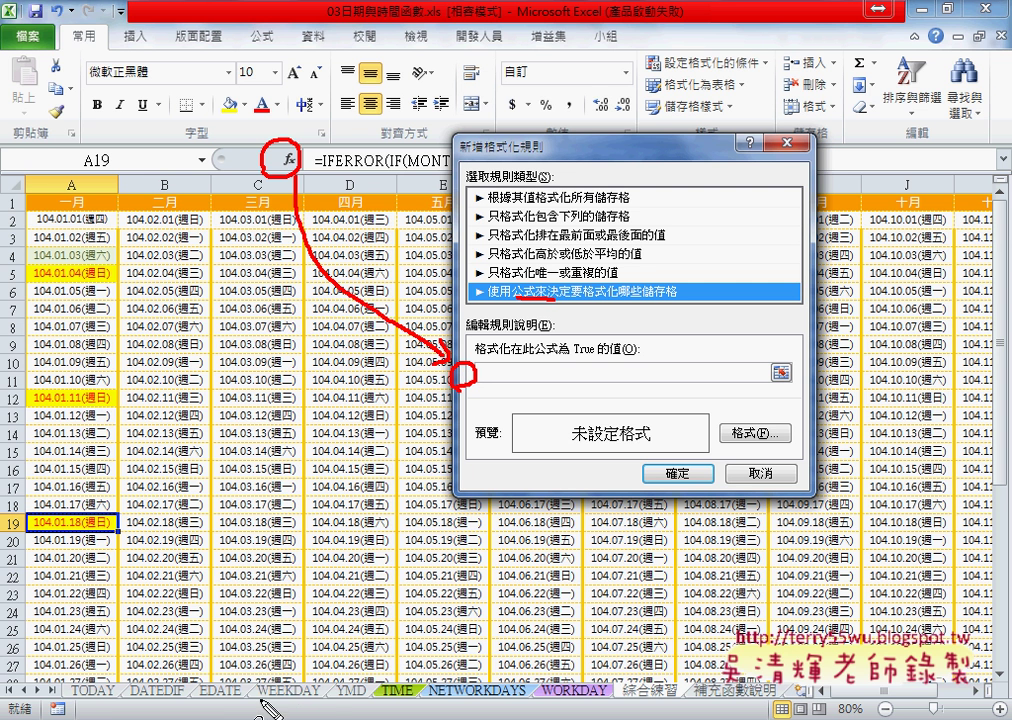
left_click_drag(266, 704, 252, 677)
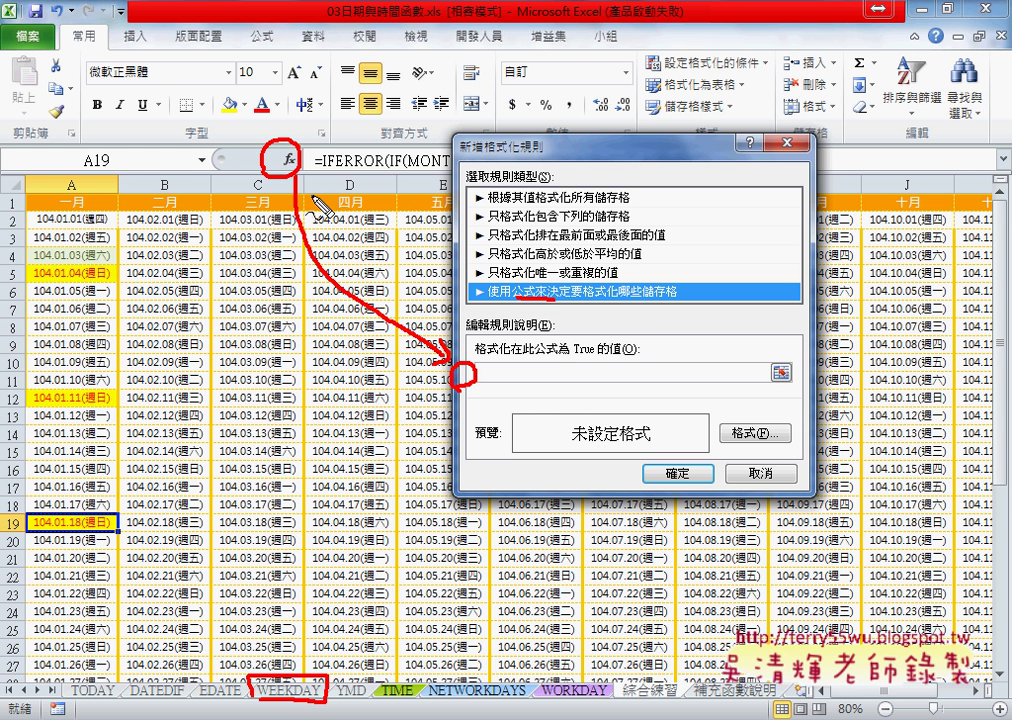
left_click_drag(482, 372, 495, 371)
left_click_drag(481, 377, 496, 376)
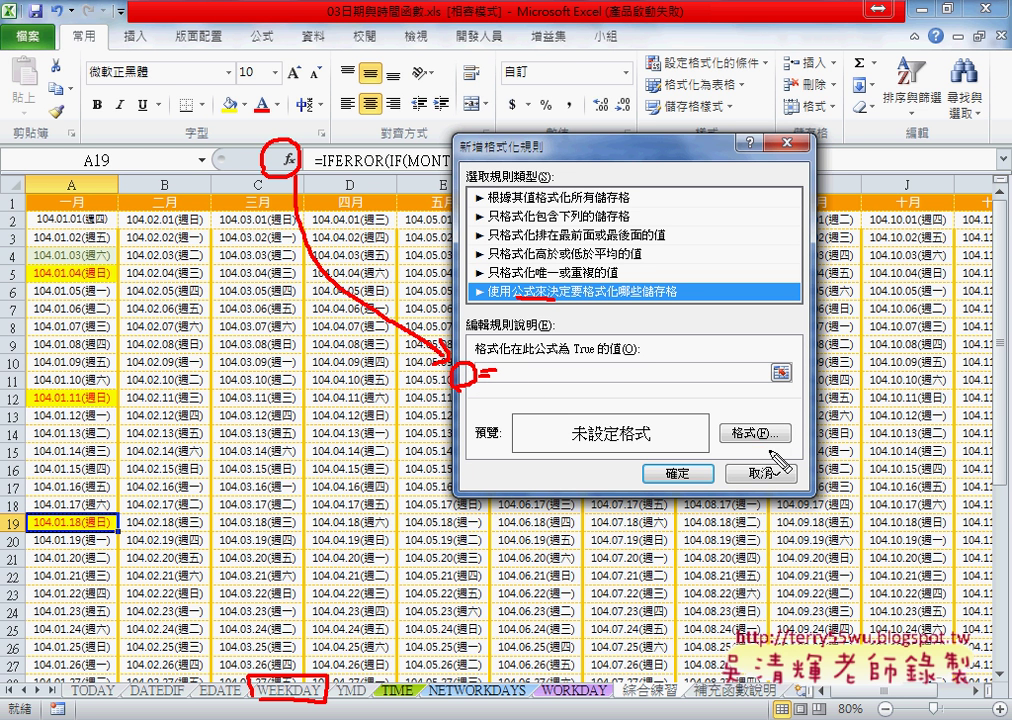
left_click_drag(778, 420, 765, 452)
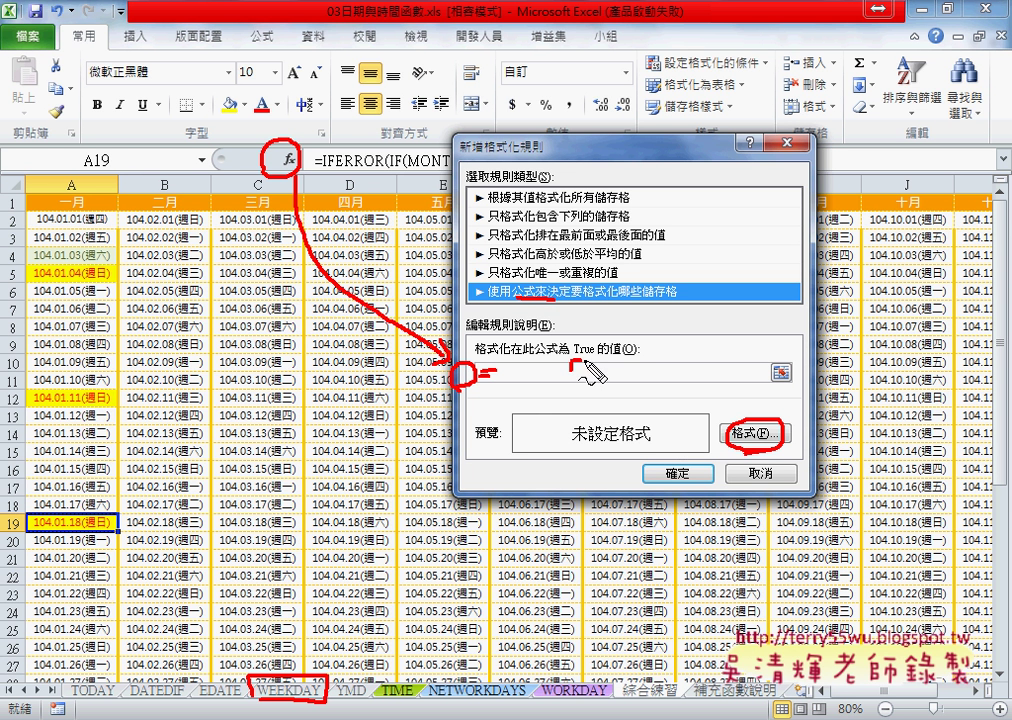
left_click_drag(572, 361, 585, 384)
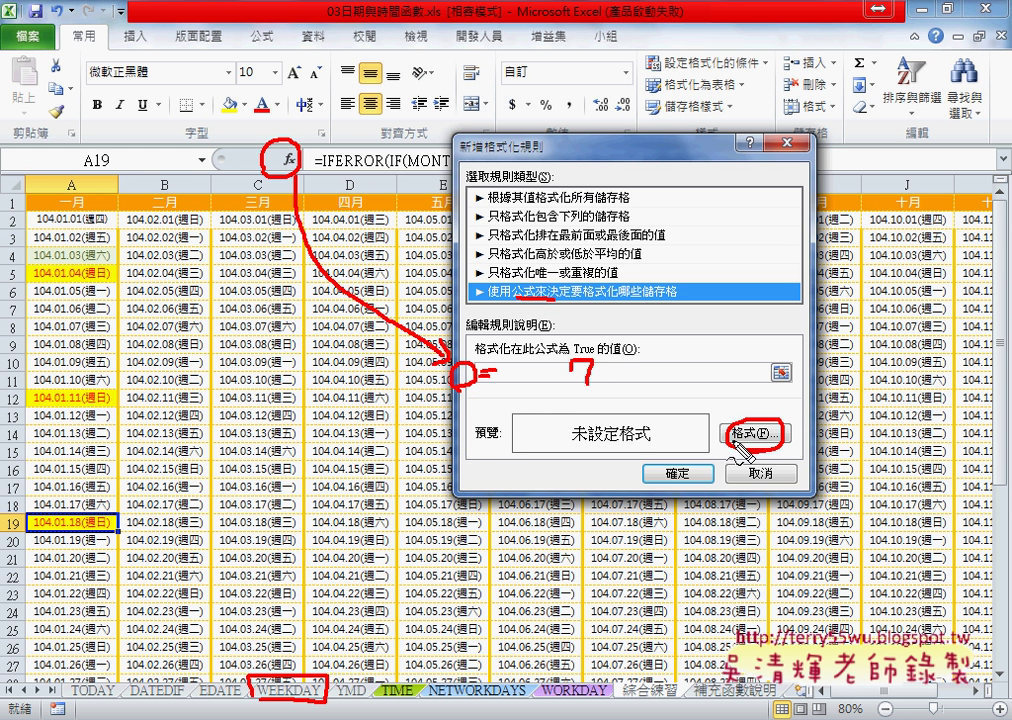